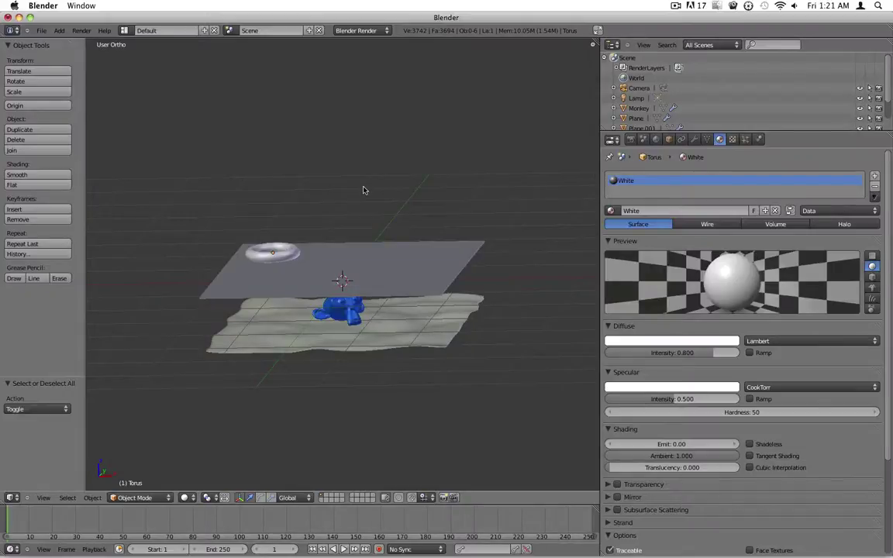
Orbit the scene and inspect the upper water plane's modifiers.
scroll(366, 251, up, 5)
scroll(351, 273, down, 4)
middle_drag(287, 276, 322, 246)
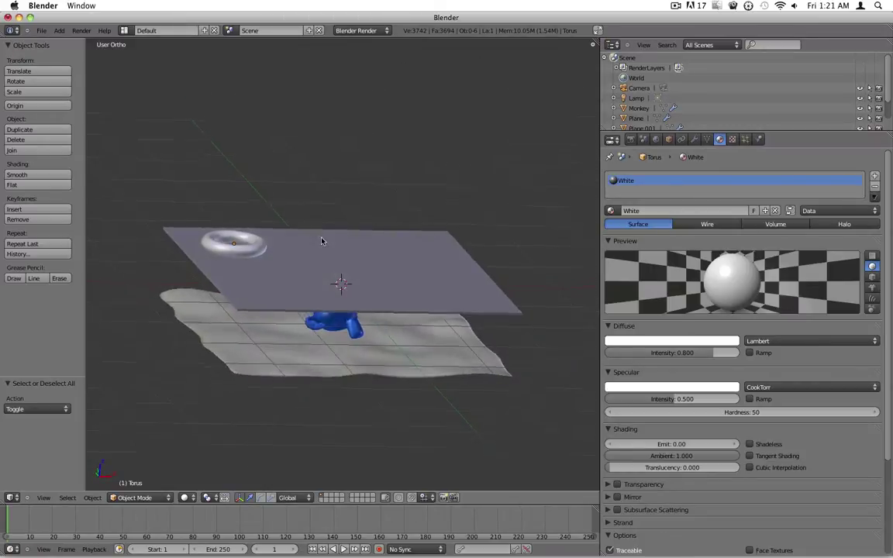
right_click(355, 246)
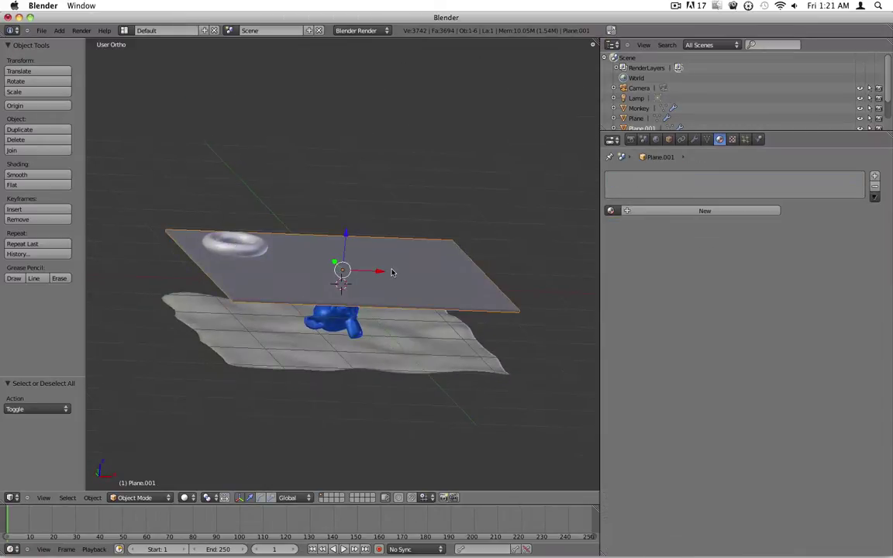
click(694, 140)
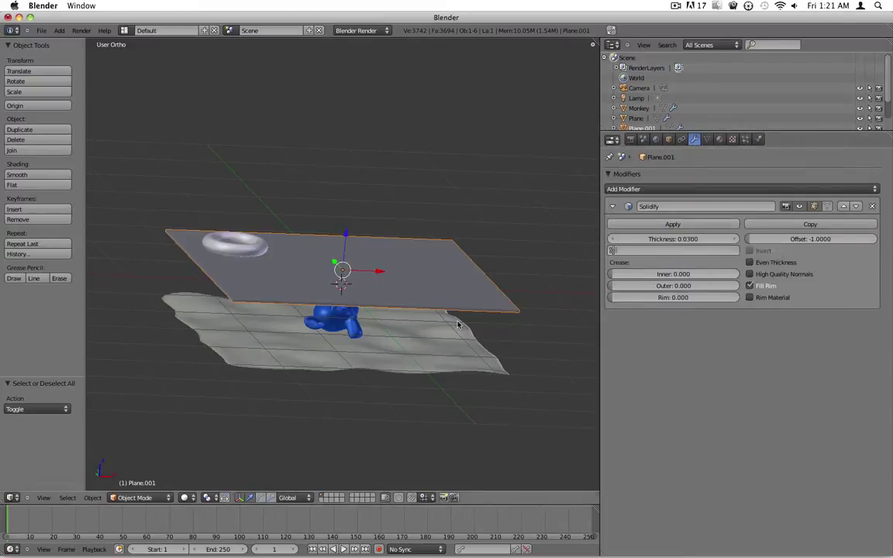
Check the sand floor, torus and monkey modifiers, ending on the upper plane's 0.0300 Solidify.
right_click(400, 354)
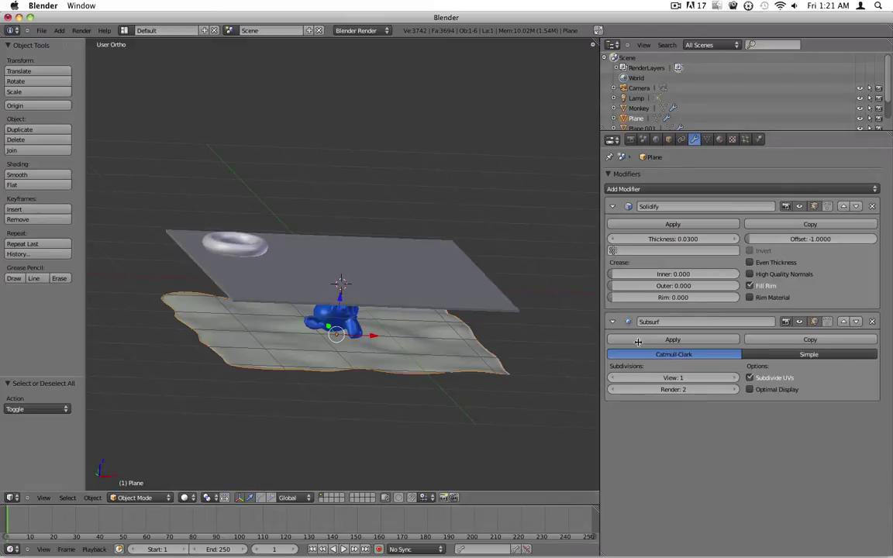
right_click(245, 257)
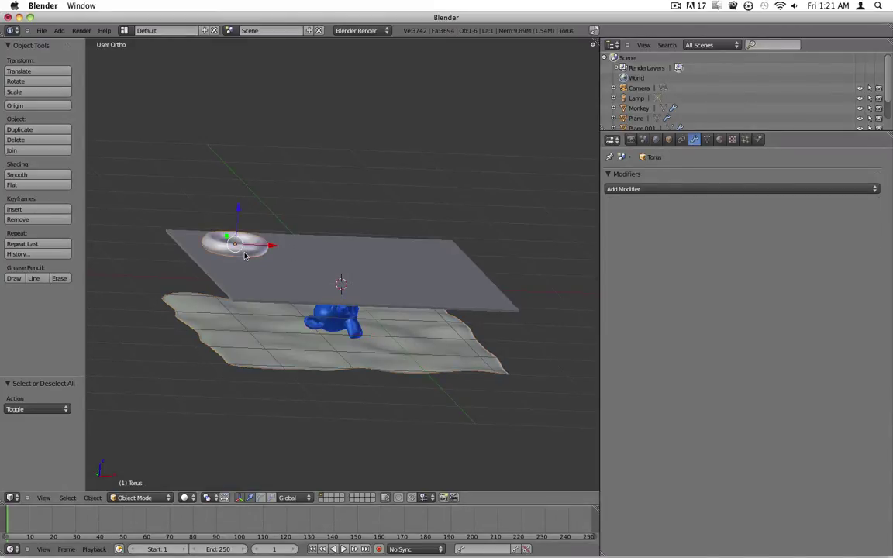
right_click(335, 324)
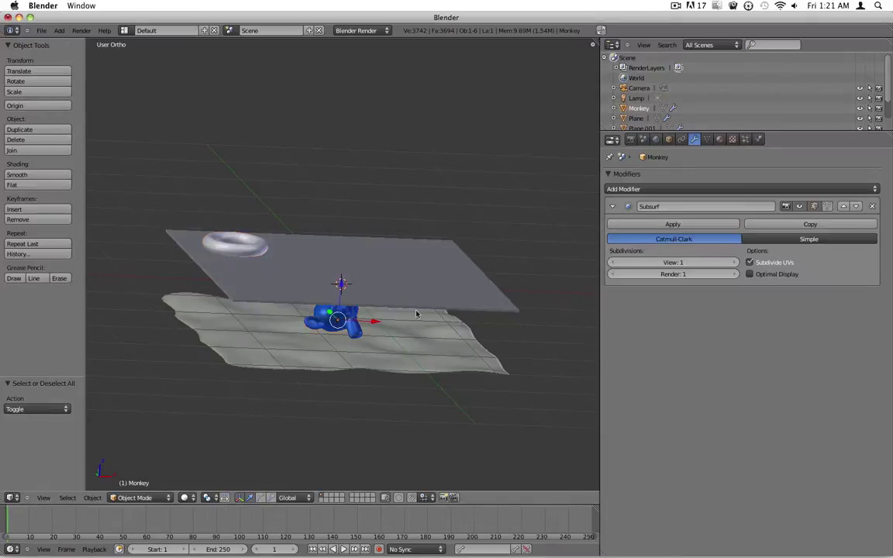
middle_drag(452, 314, 405, 337)
right_click(408, 276)
middle_drag(408, 277, 473, 281)
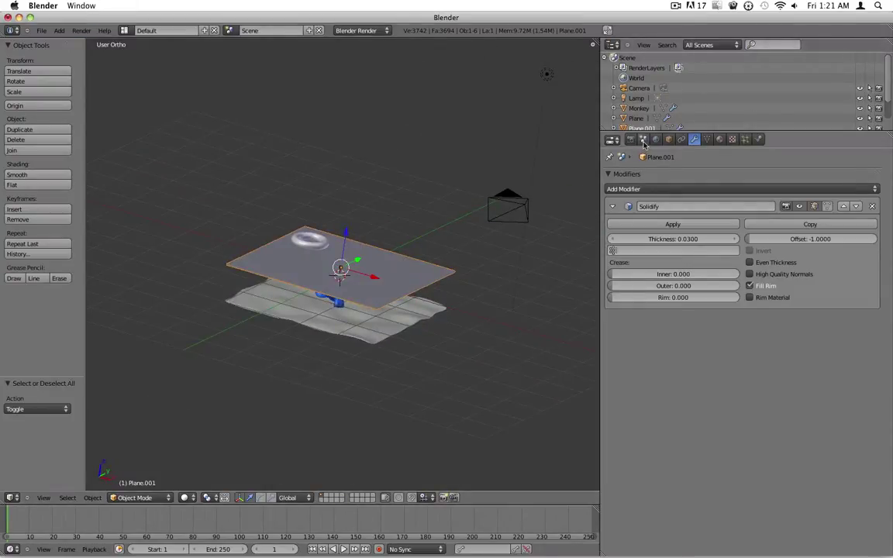
Enable world Ambient Occlusion at factor 1.00 and produce a test render.
click(655, 139)
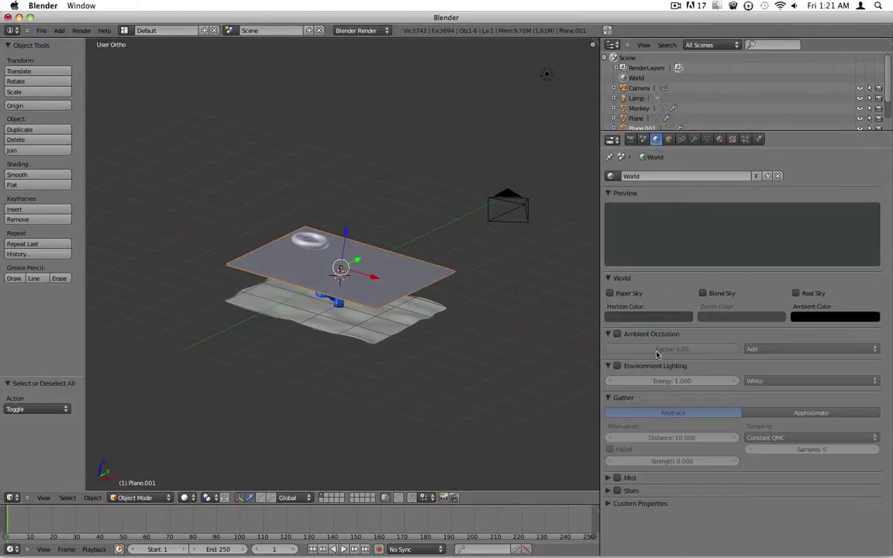
click(618, 334)
click(82, 30)
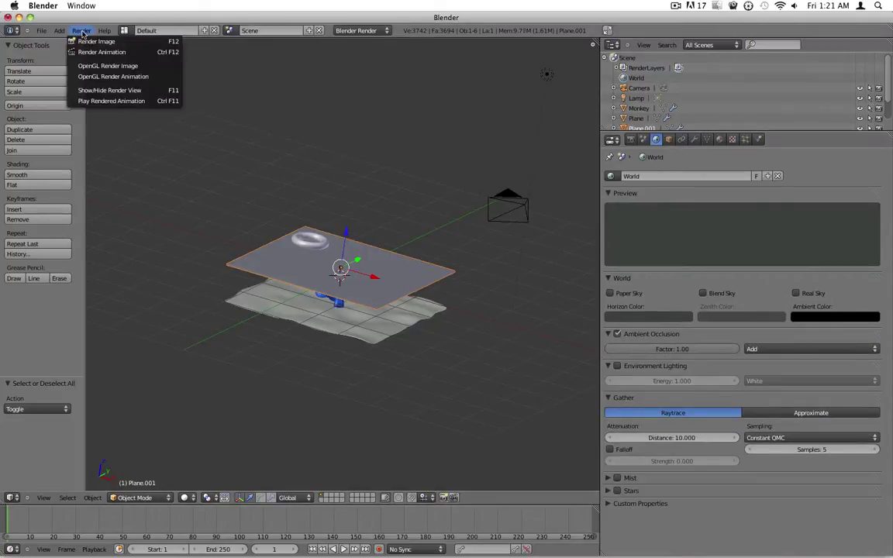
click(89, 38)
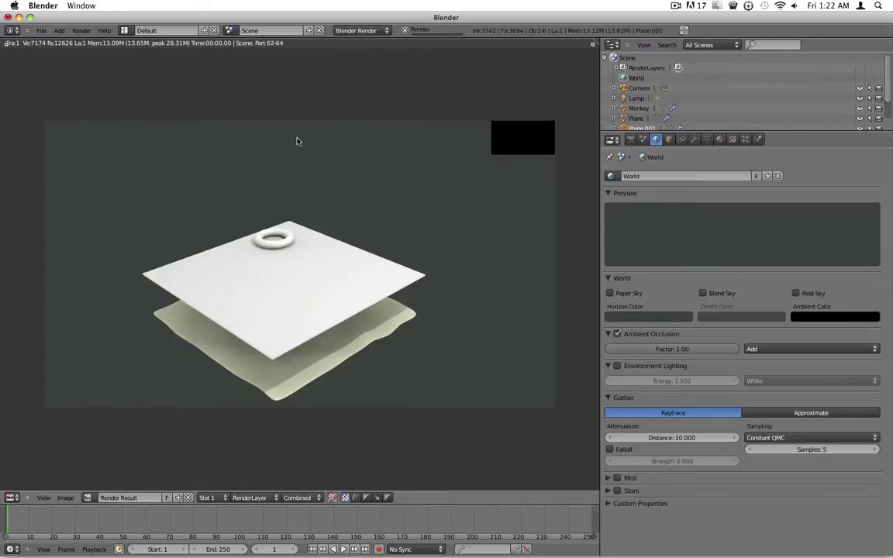
key(Escape)
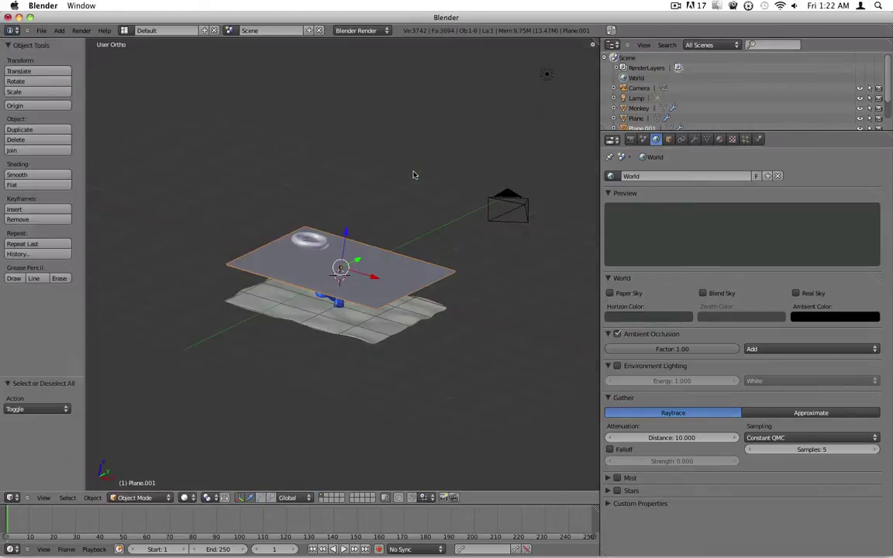
Create a new material named 'Water' on the upper plane.
click(720, 139)
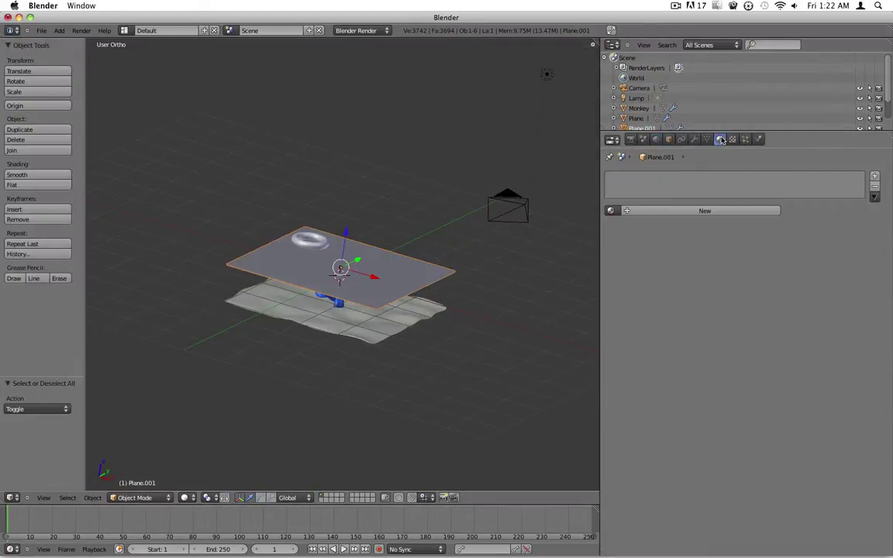
click(679, 211)
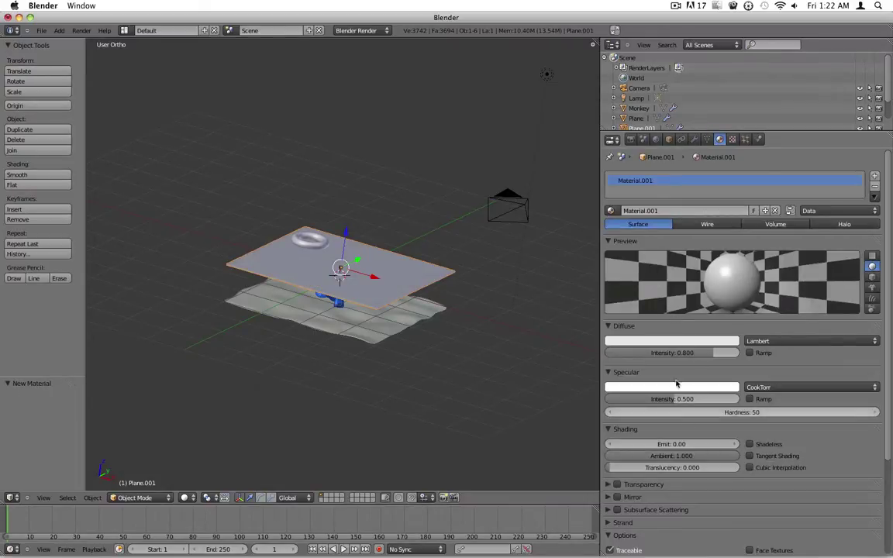
key(BackSpace)
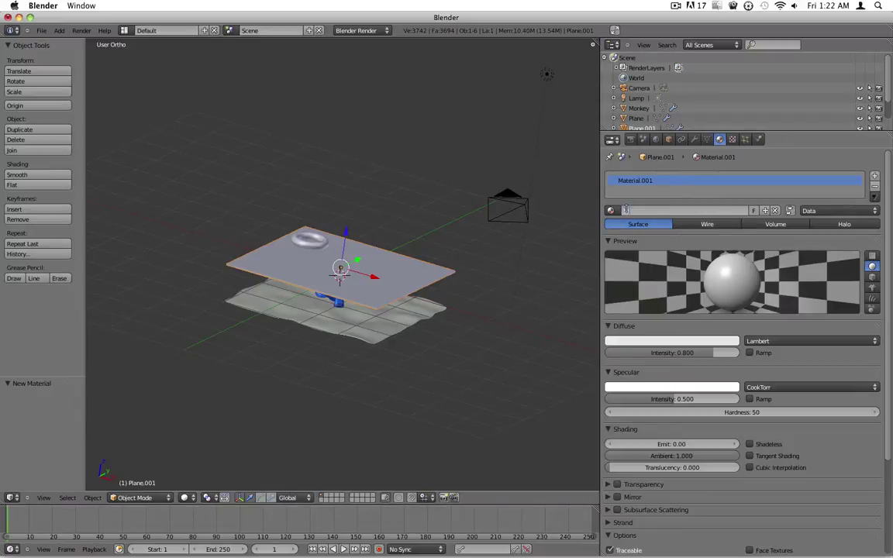
text(Water)
key(Return)
Give Water raytraced transparency with IOR 1.100 and alpha about 0.06.
scroll(614, 466, down, 1)
click(617, 464)
click(607, 464)
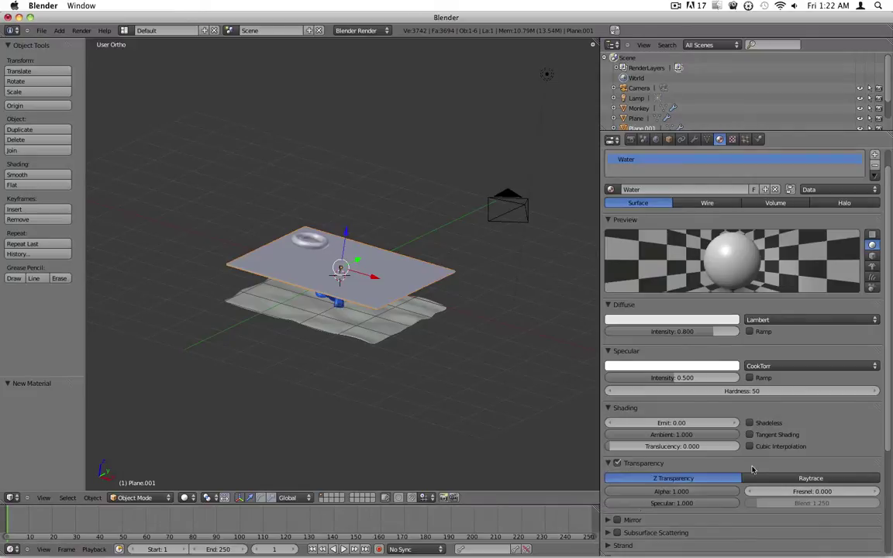
click(791, 478)
drag(654, 524, 661, 524)
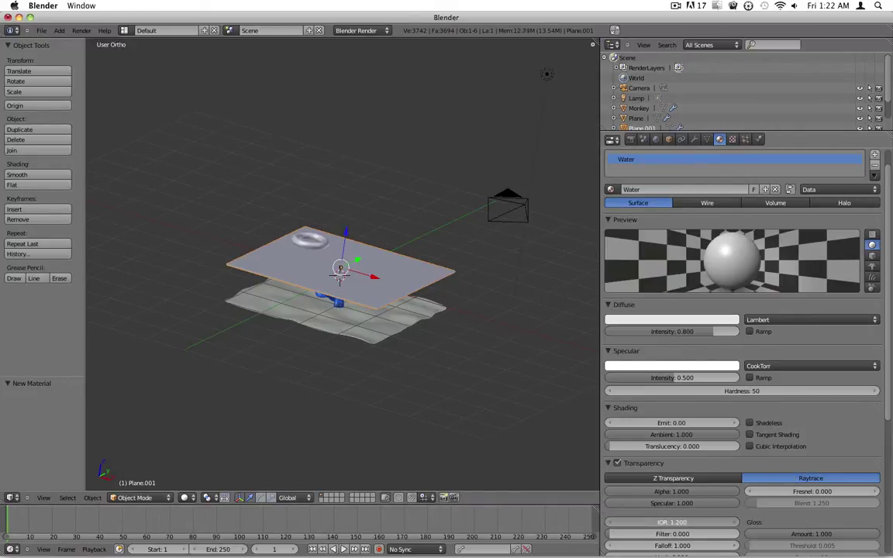
drag(661, 524, 653, 524)
drag(673, 491, 543, 487)
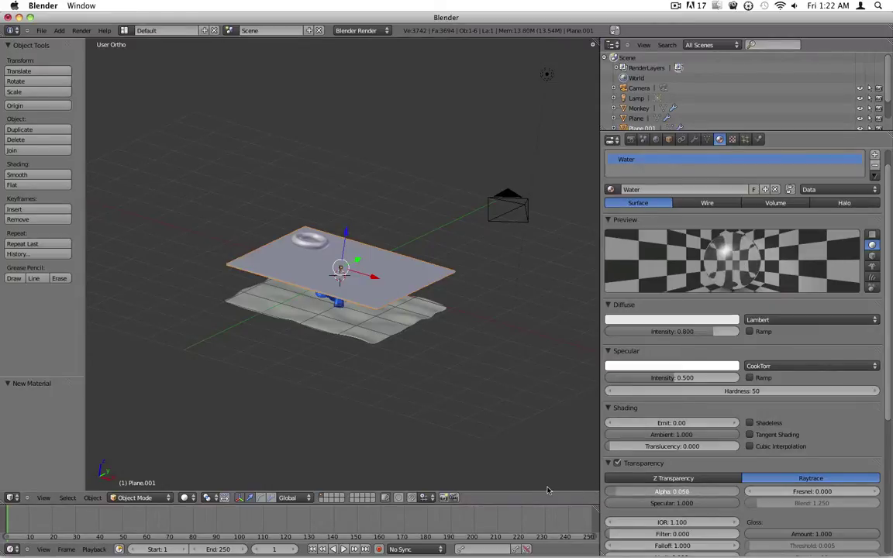
Render the monkey and sand floor seen through the clear water, then close the render.
click(81, 30)
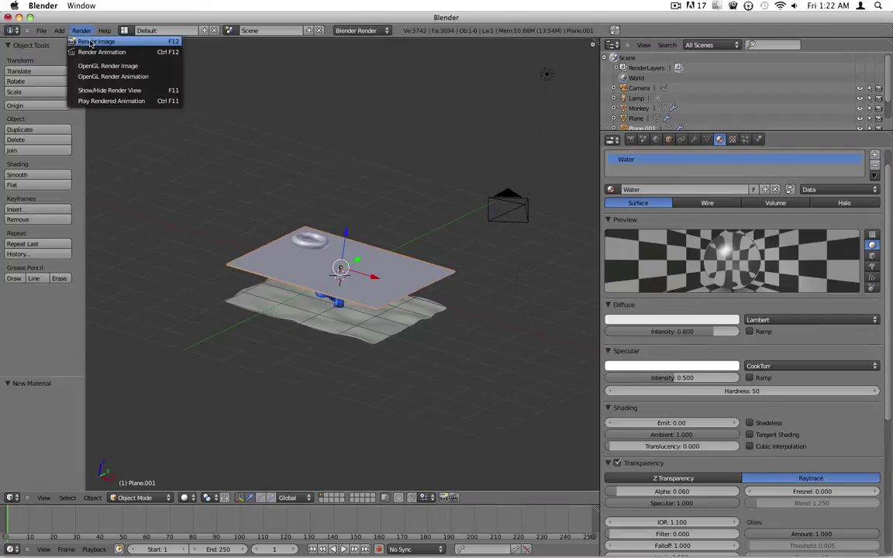
click(85, 36)
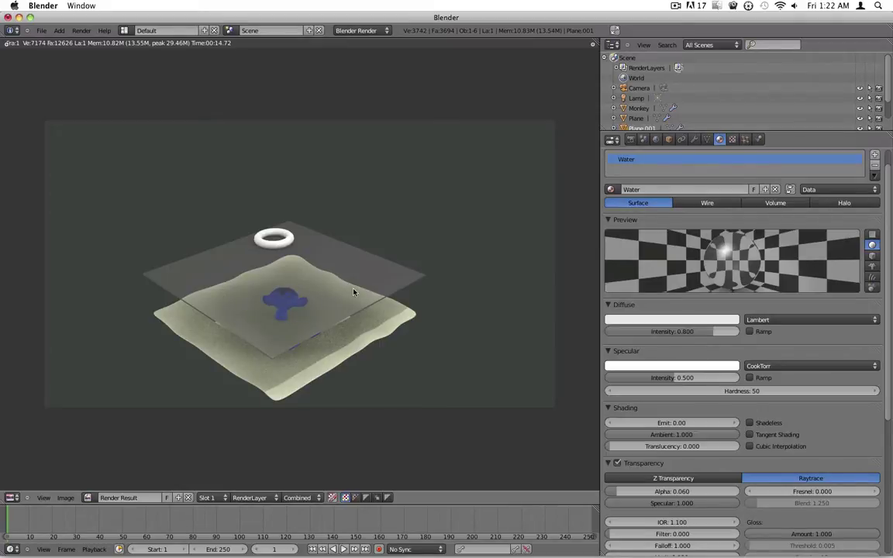
key(Escape)
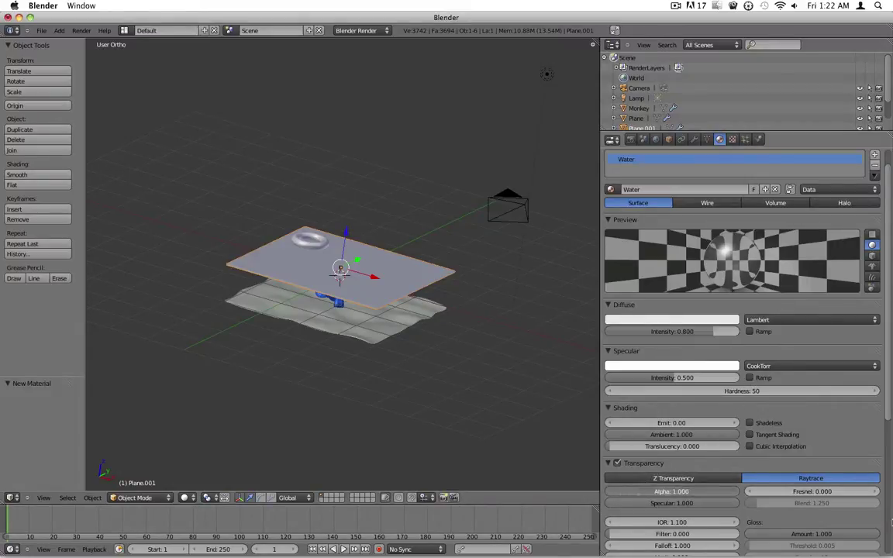
Restore Water's alpha to 1.000, turn transparency off, and set specular intensity 0.824, hardness 72.
drag(643, 491, 886, 506)
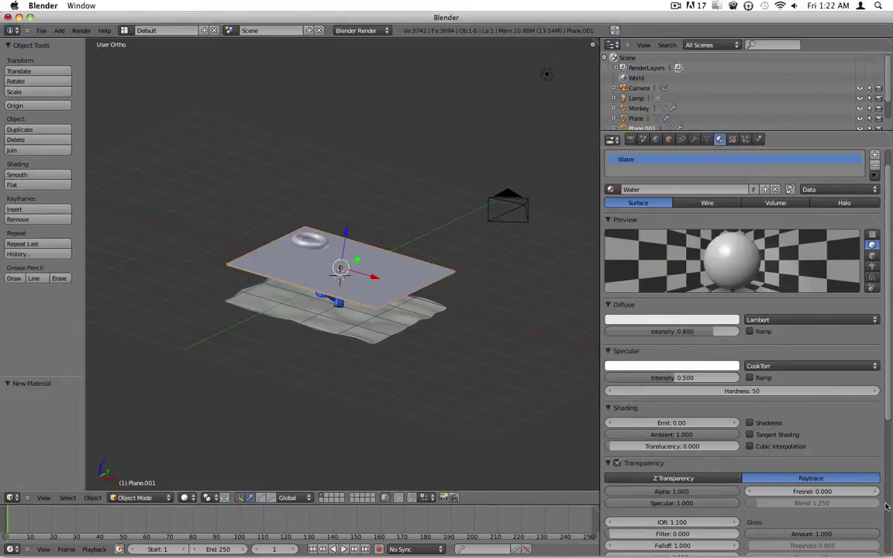
click(616, 463)
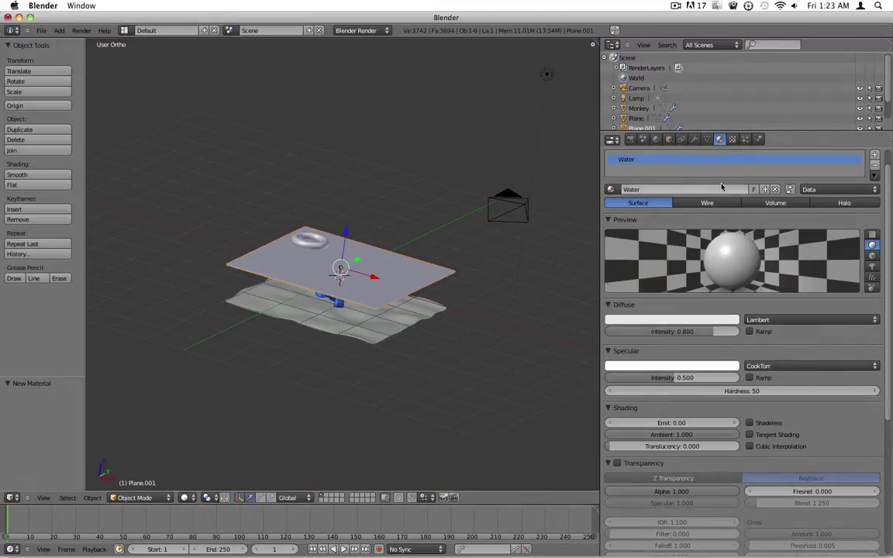
scroll(388, 312, up, 3)
middle_drag(388, 313, 357, 302)
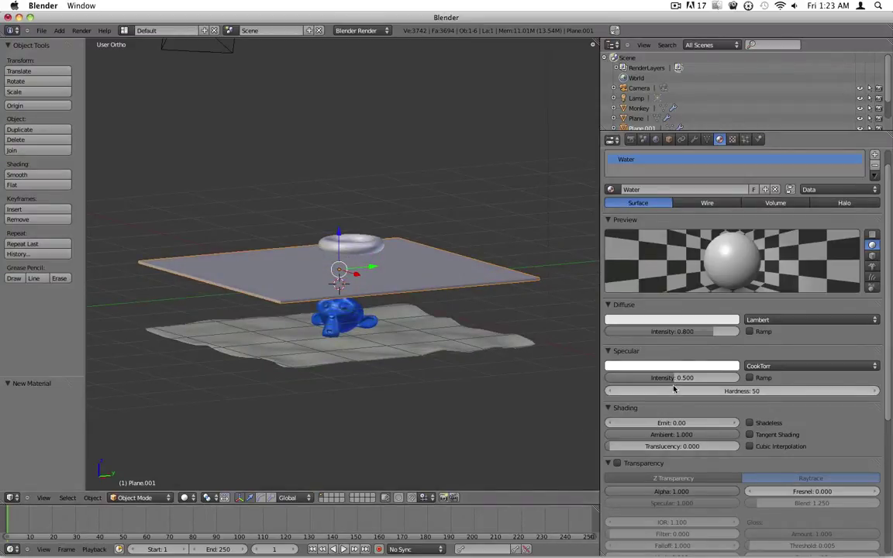
drag(674, 383, 744, 391)
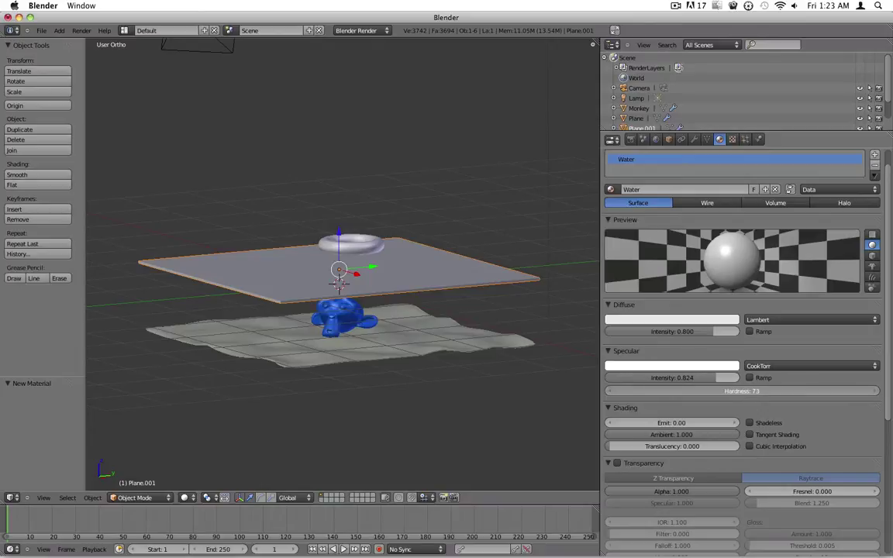
Add a Clouds texture with Hard noise to Water and preview it with the material.
click(732, 139)
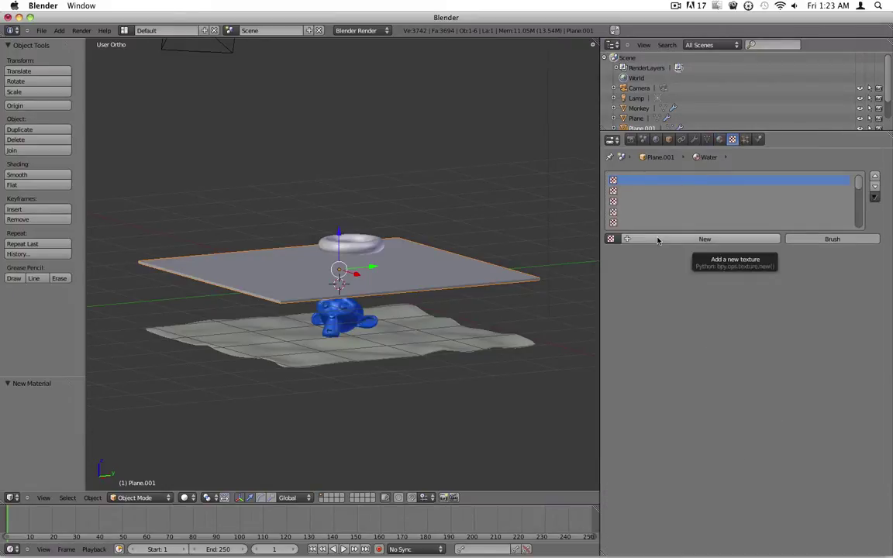
click(658, 240)
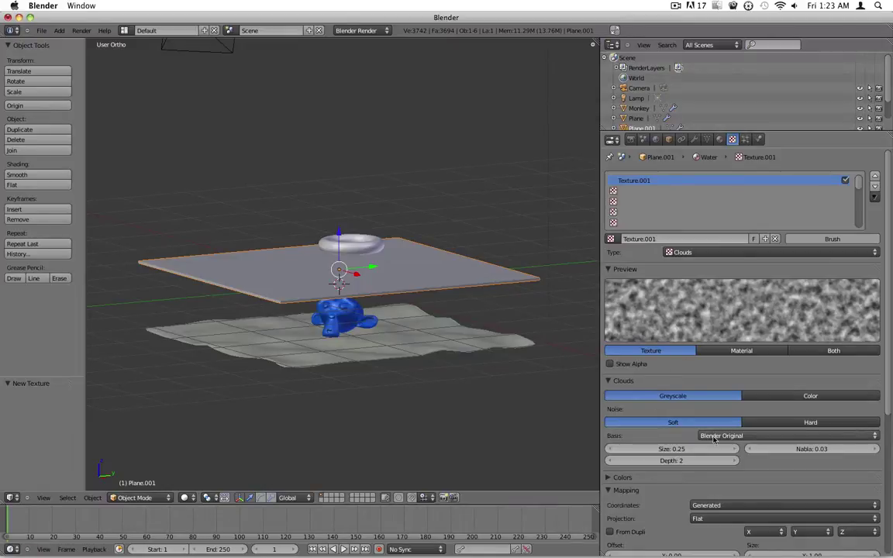
click(812, 422)
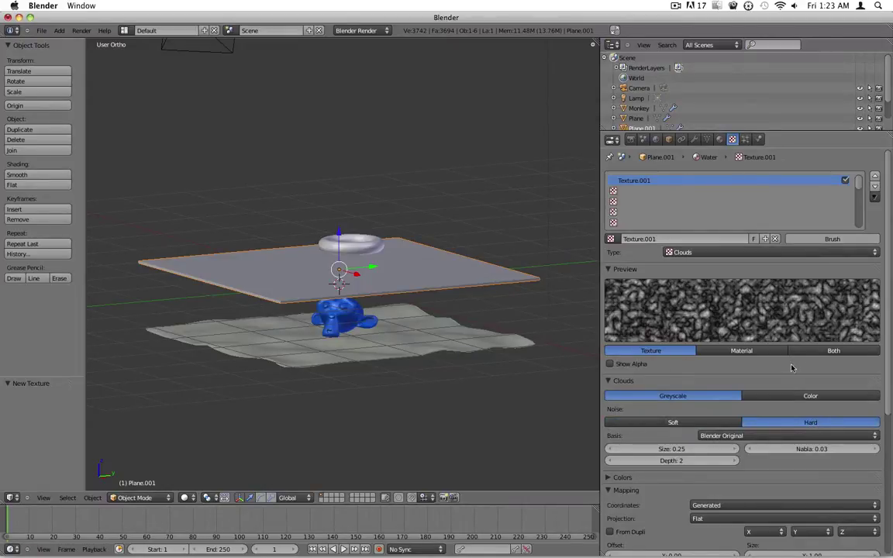
click(828, 351)
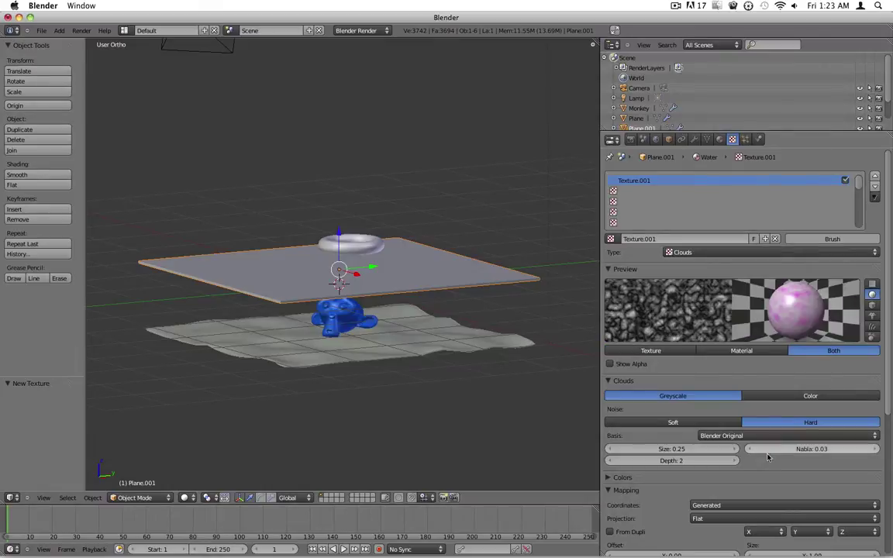
scroll(768, 458, down, 5)
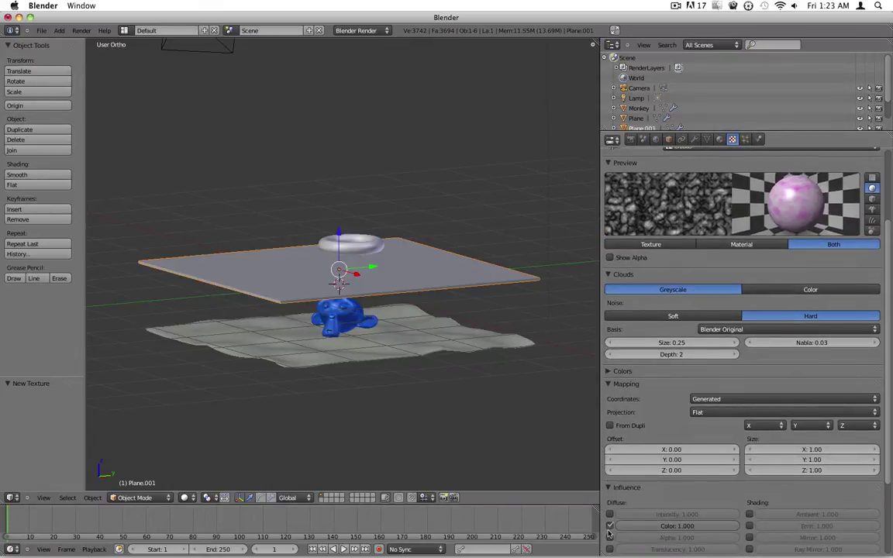
scroll(756, 475, down, 5)
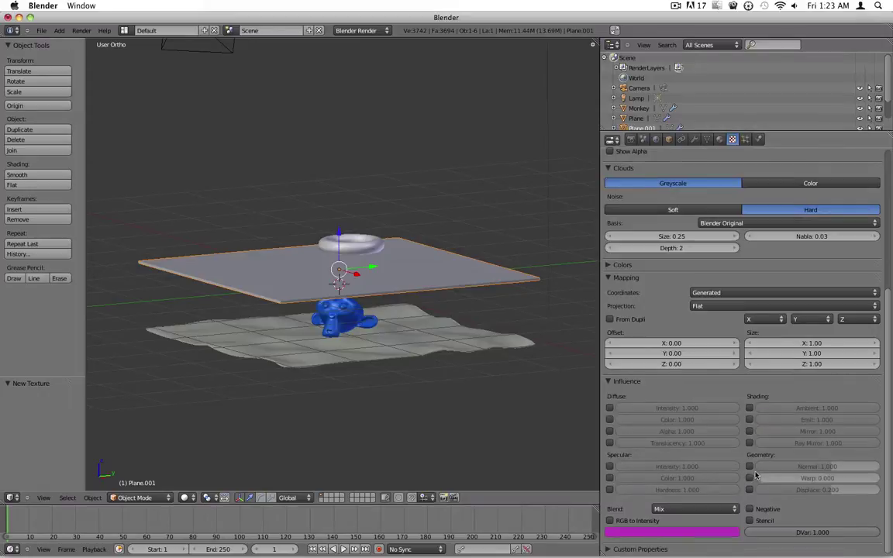
Let the texture affect normals, with bump strength around 0.567.
click(750, 467)
scroll(757, 468, up, 4)
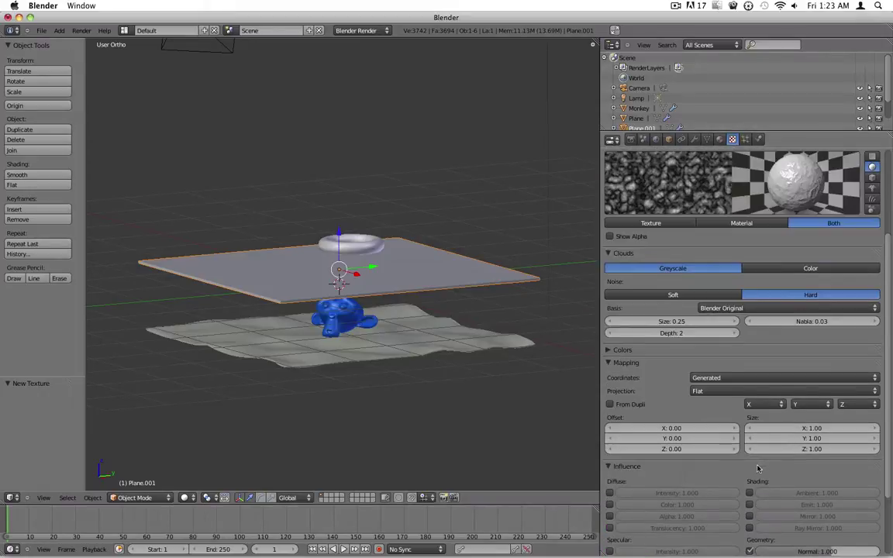
scroll(757, 468, down, 1)
mouse_move(825, 530)
mouse_down()
mouse_move(806, 532)
mouse_move(820, 535)
mouse_up()
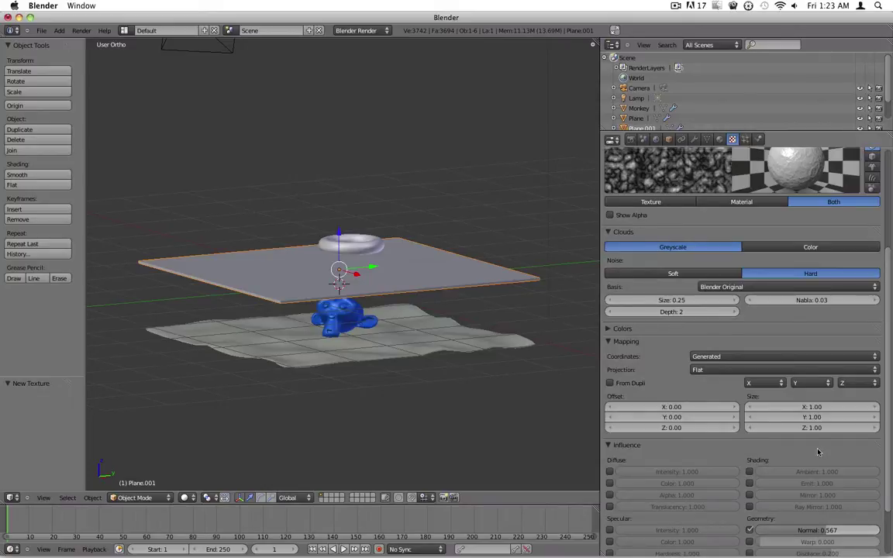
scroll(816, 452, up, 3)
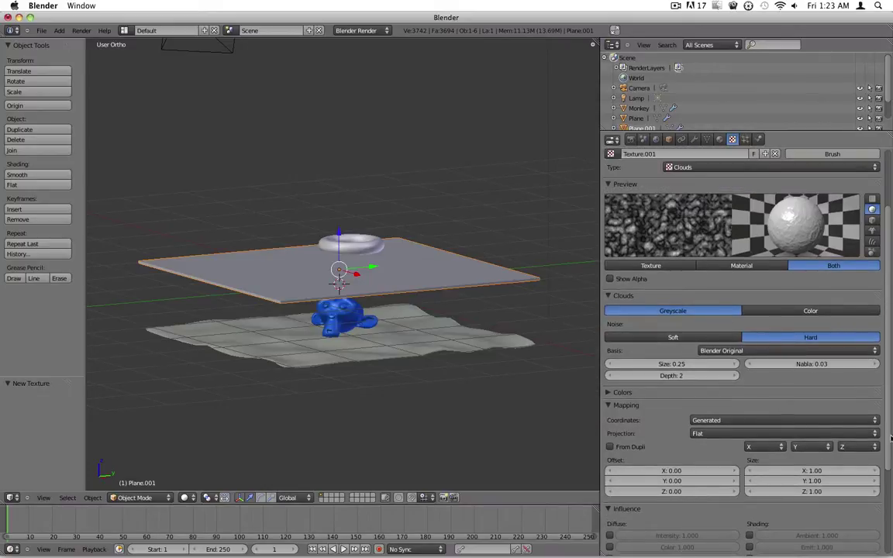
scroll(856, 466, down, 2)
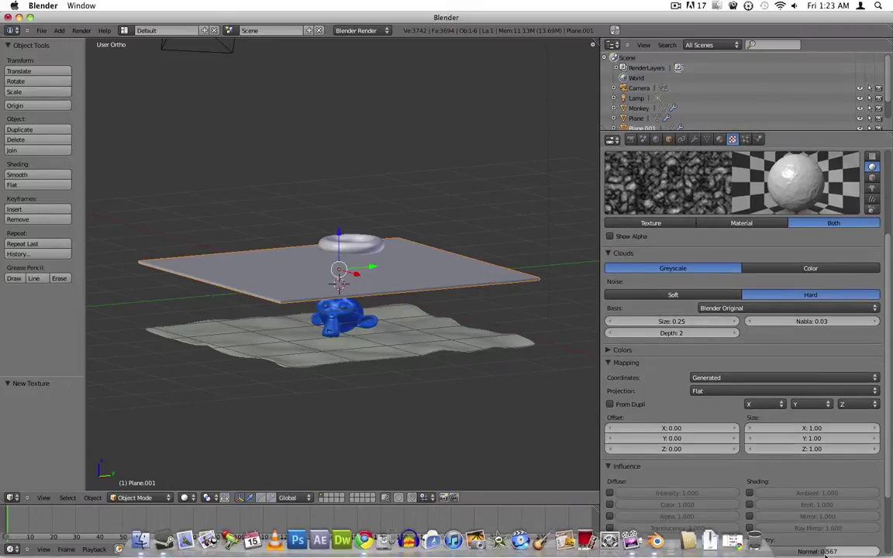
drag(825, 550, 821, 553)
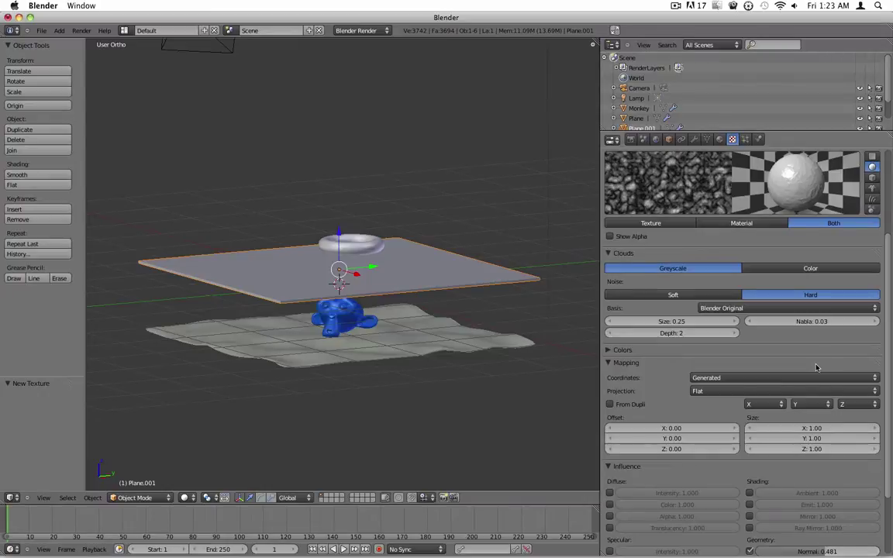
scroll(775, 326, up, 3)
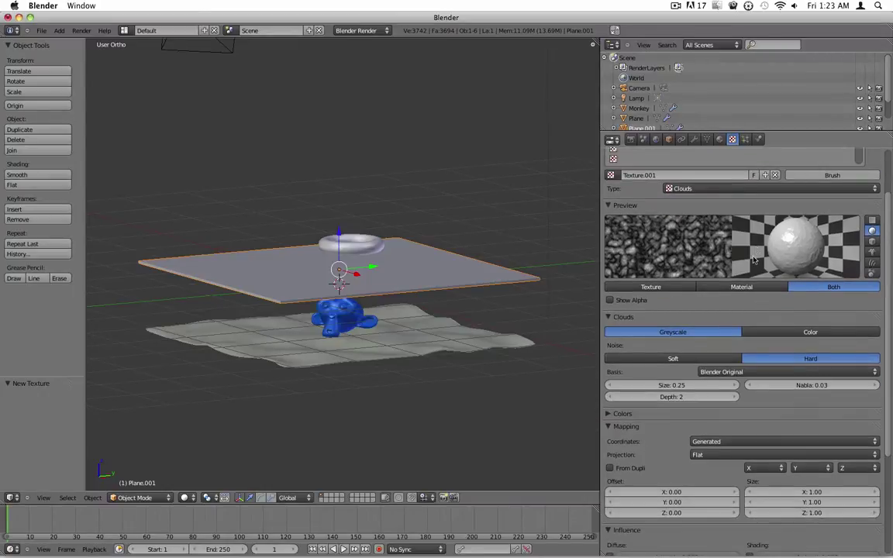
scroll(752, 182, up, 2)
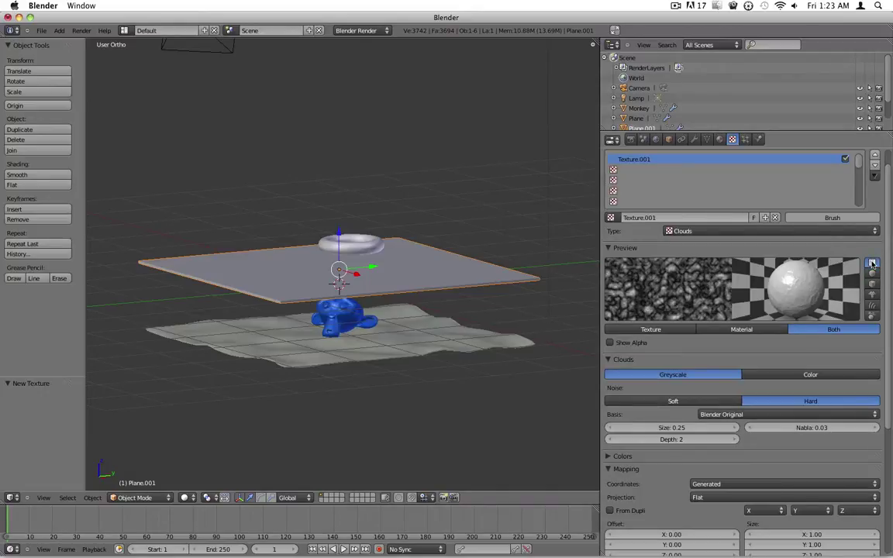
Switch the texture preview to a plane and fine-tune the normal bump to about 0.5.
click(872, 263)
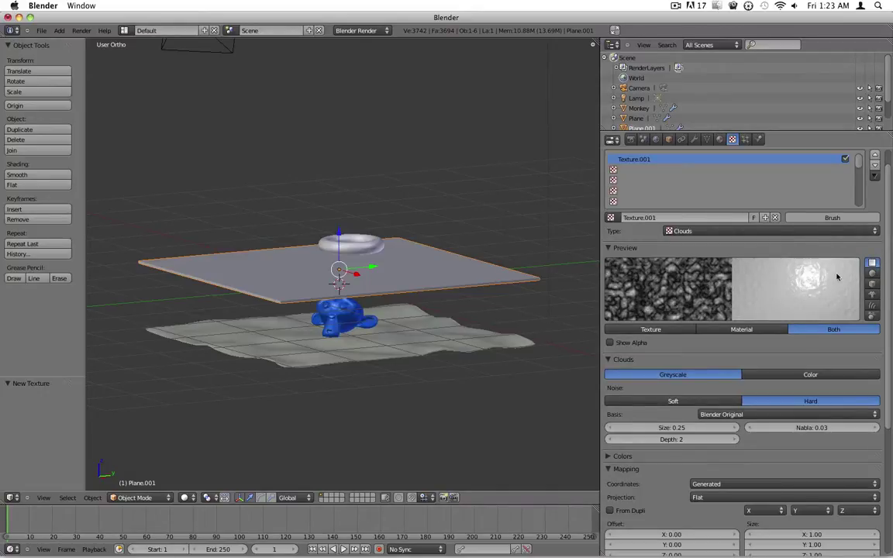
scroll(817, 447, down, 4)
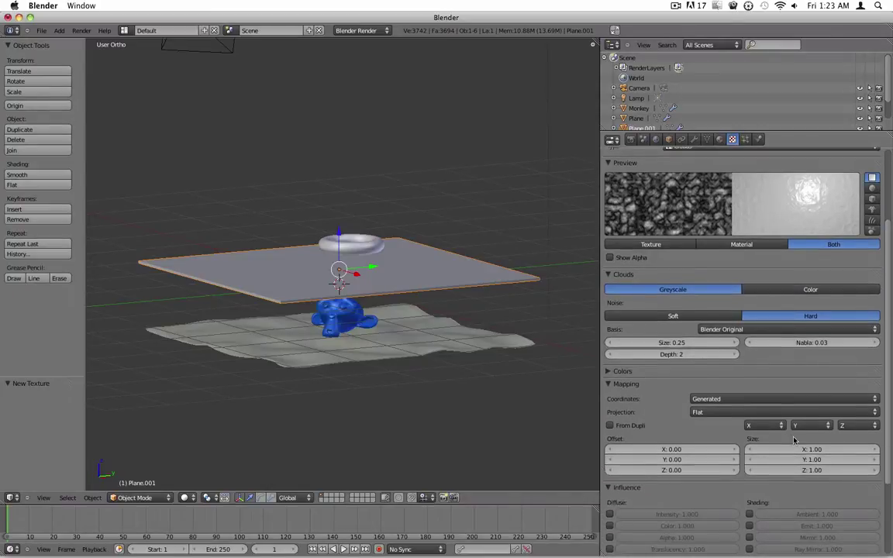
scroll(794, 440, down, 5)
click(750, 466)
drag(806, 466, 820, 467)
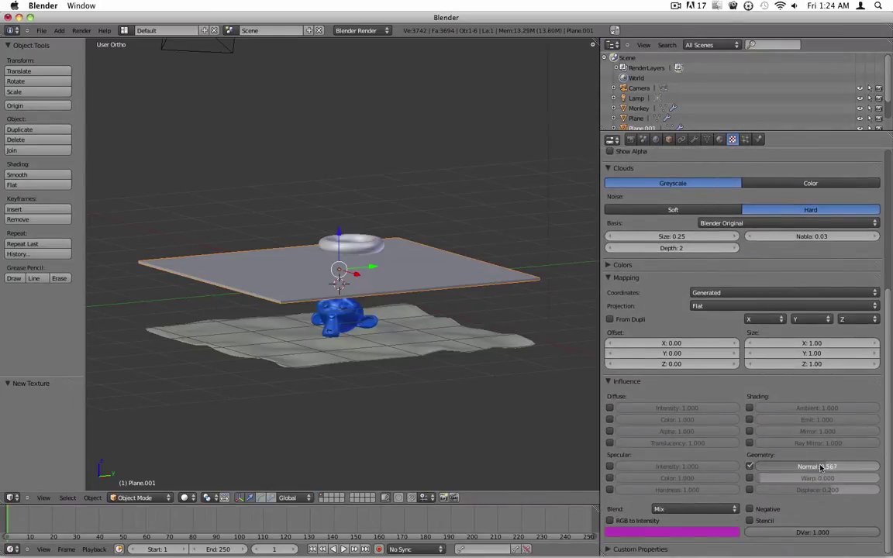
scroll(820, 467, up, 9)
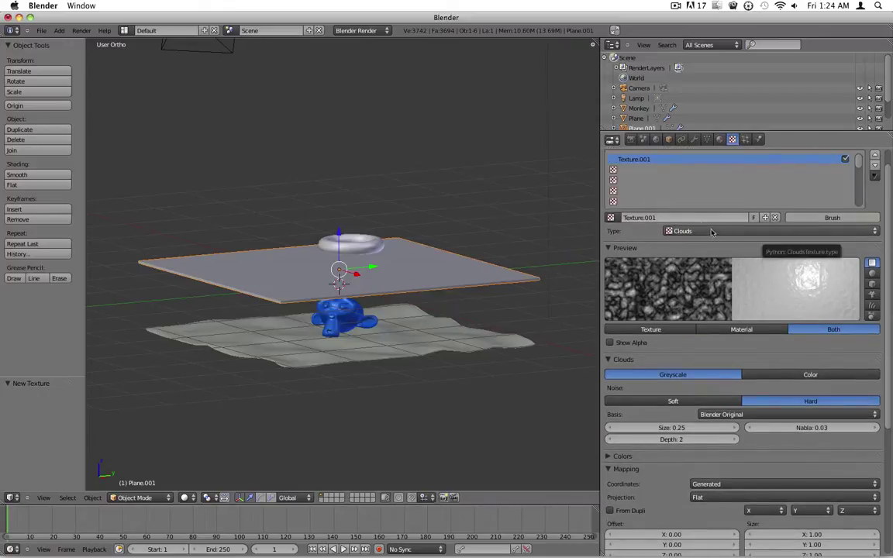
click(630, 169)
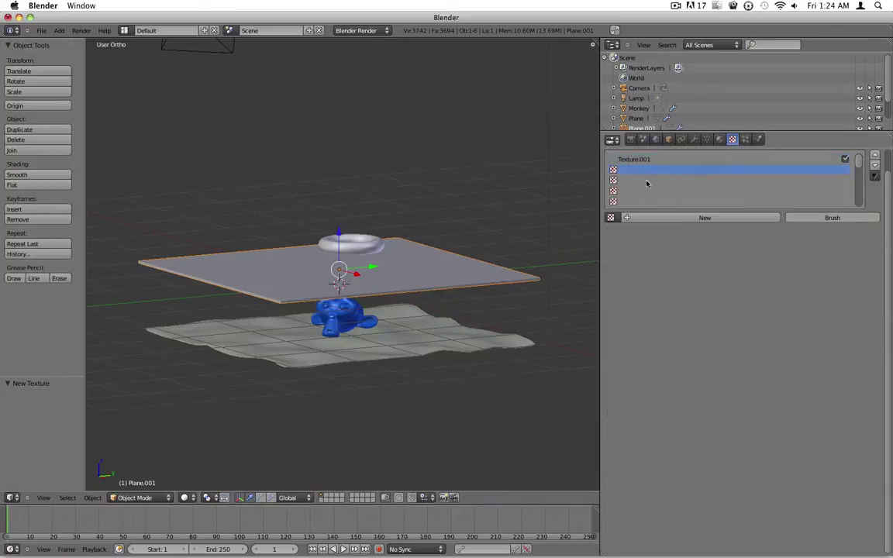
Add a new Clouds texture, Texture.002, with size 0.15 and depth 3.
click(697, 217)
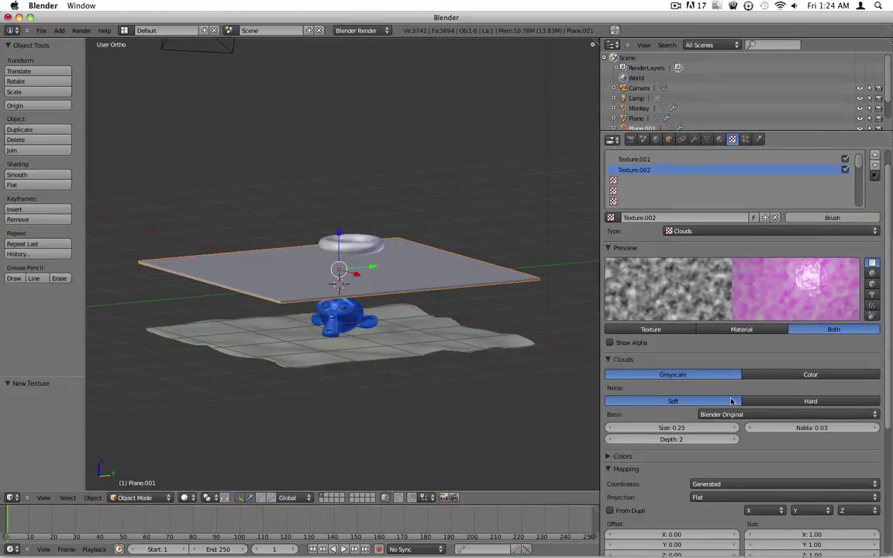
scroll(736, 392, down, 5)
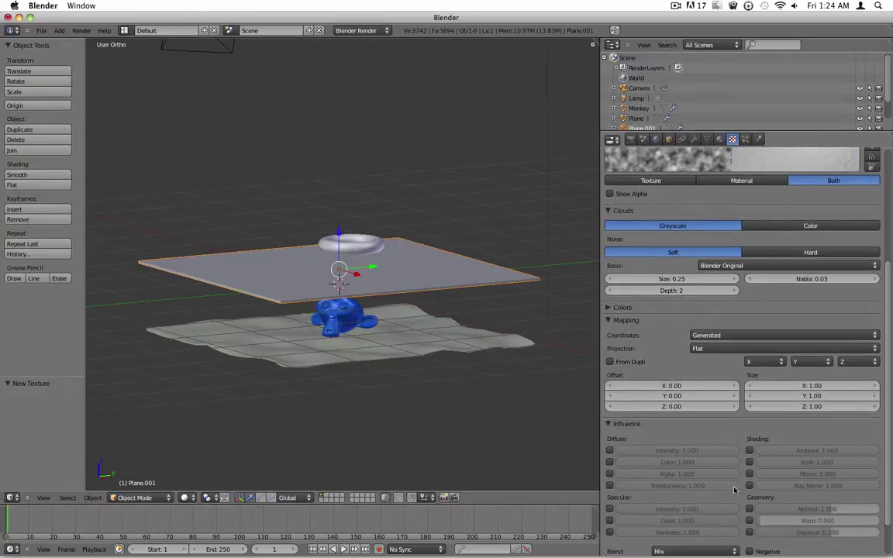
scroll(751, 395, up, 4)
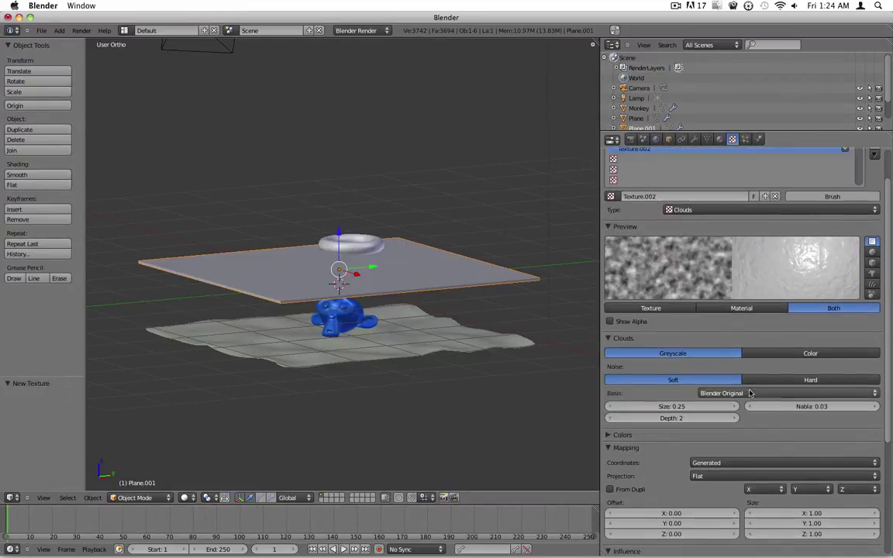
drag(658, 406, 643, 407)
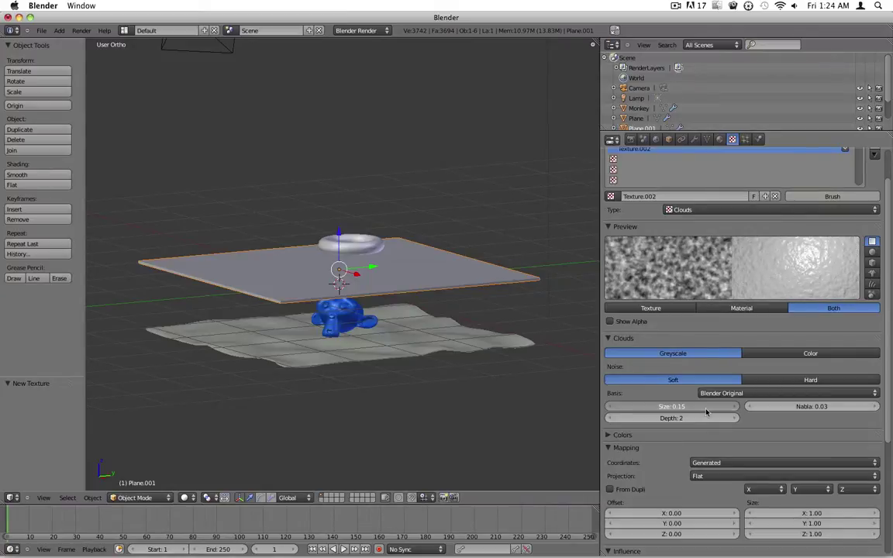
drag(671, 406, 763, 417)
scroll(769, 408, down, 3)
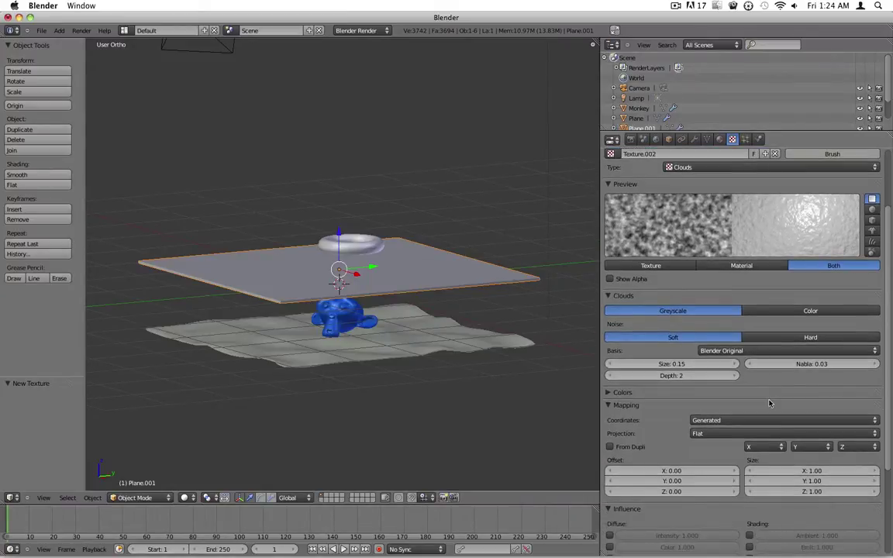
drag(650, 376, 649, 375)
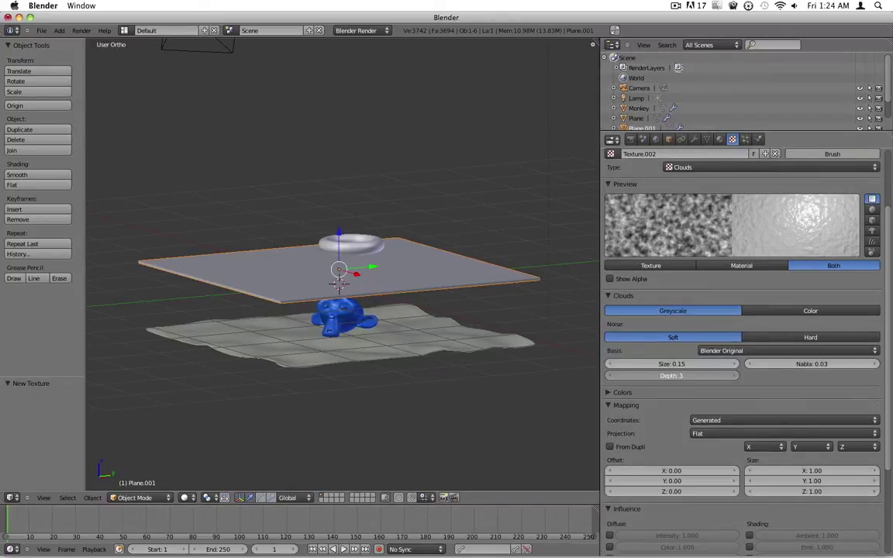
drag(650, 376, 650, 376)
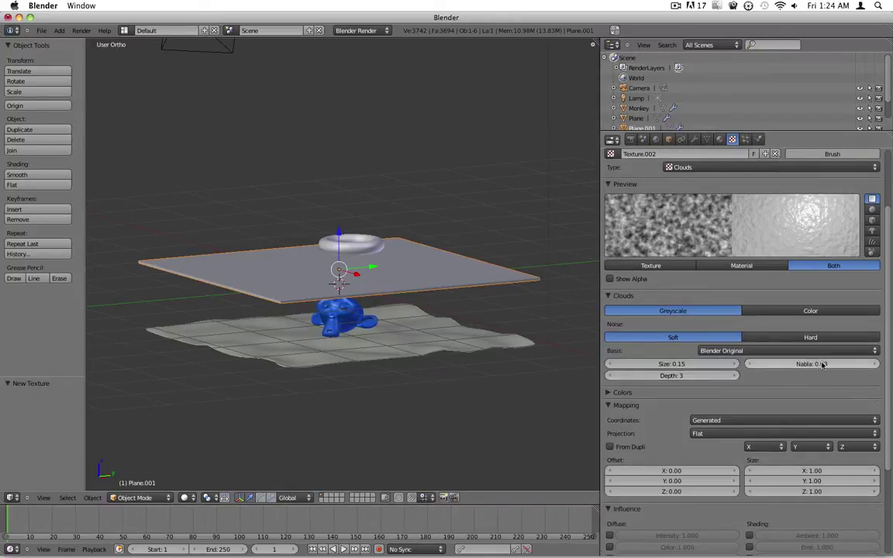
Set Texture.002's normal influence to a negative strength.
scroll(814, 373, down, 8)
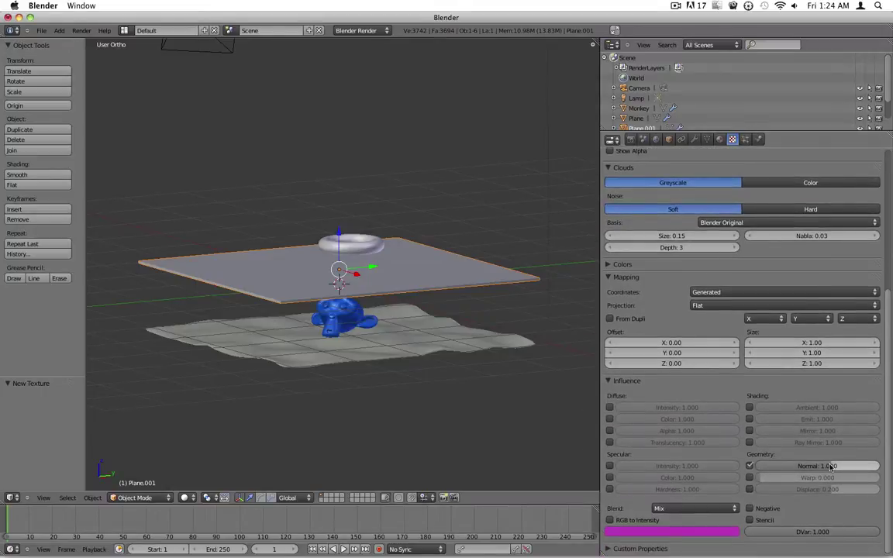
scroll(830, 466, up, 4)
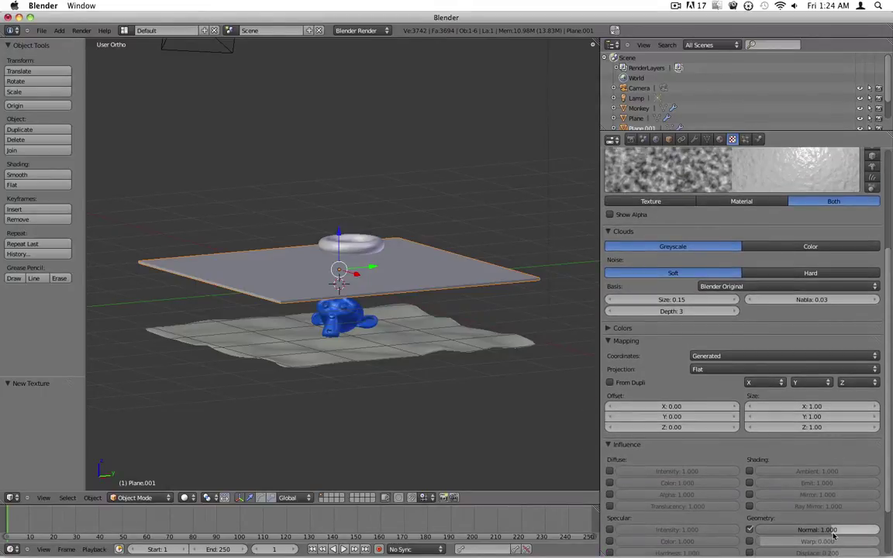
drag(828, 534, 785, 537)
drag(790, 535, 804, 536)
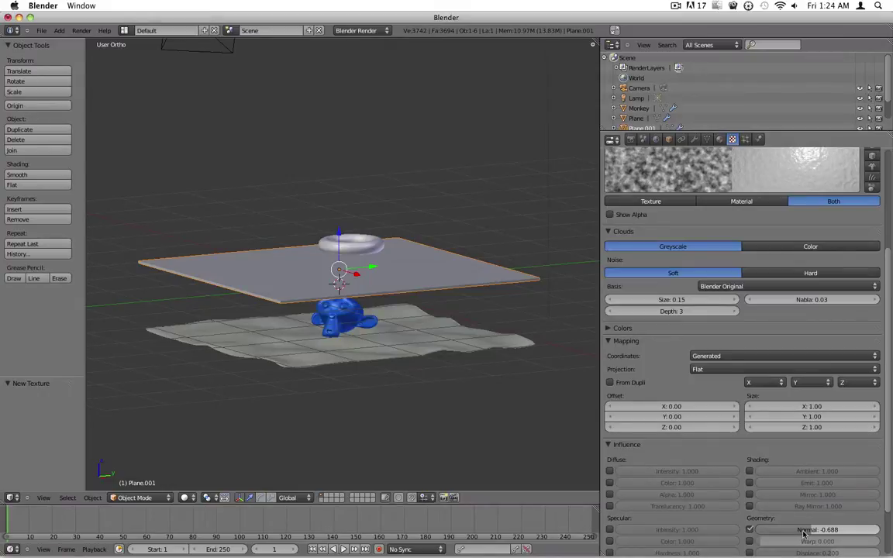
scroll(810, 430, up, 3)
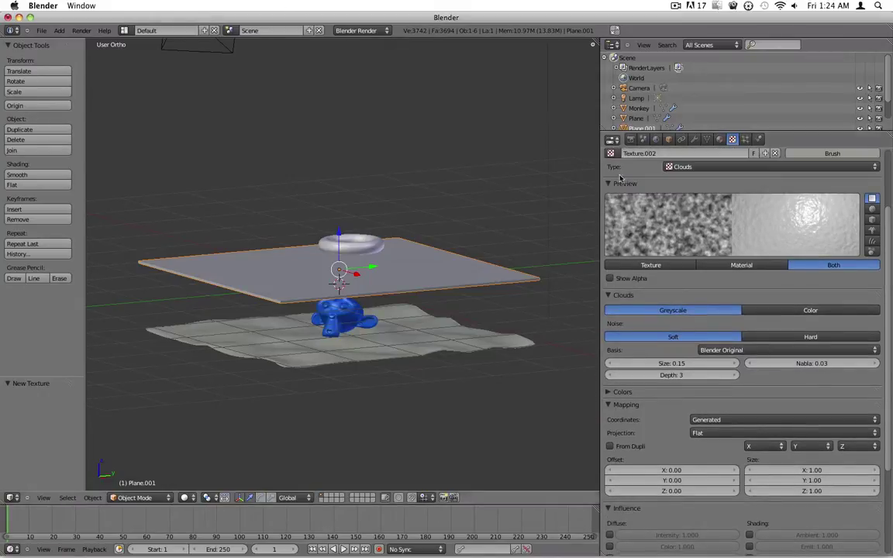
Turn on Water's raytraced transparency at alpha 0.084 and render the scene.
click(872, 209)
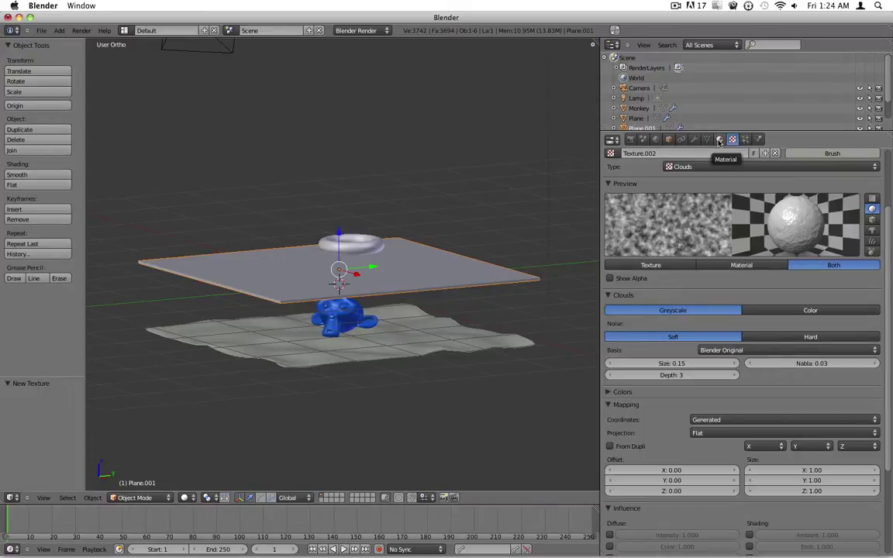
click(720, 141)
scroll(694, 385, down, 1)
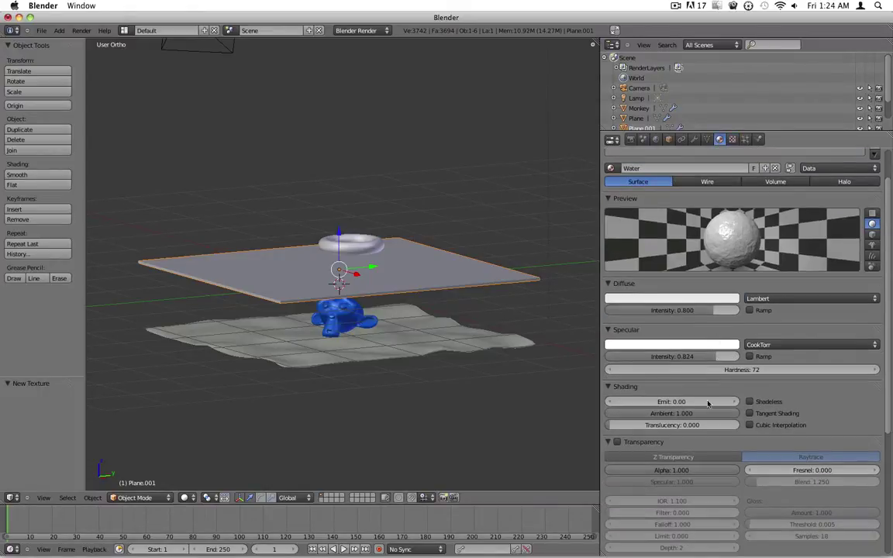
click(617, 442)
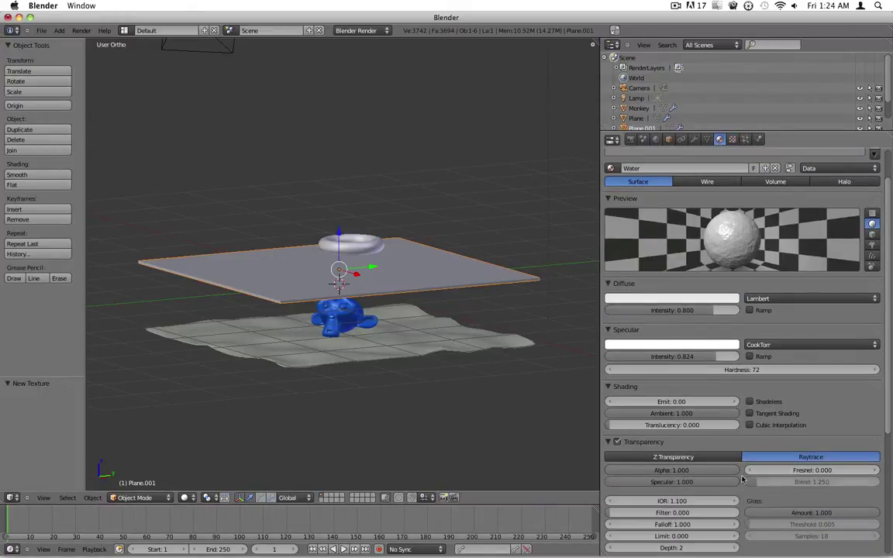
drag(727, 472, 610, 478)
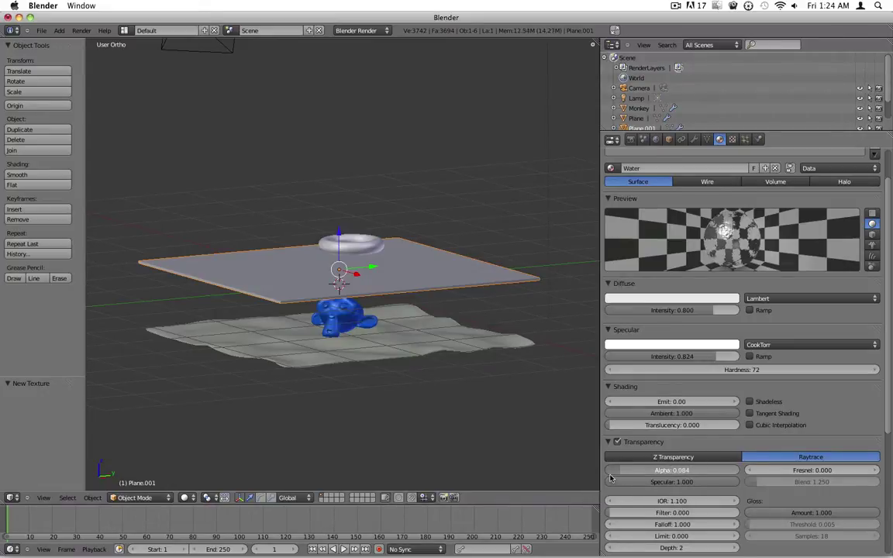
click(81, 31)
click(101, 37)
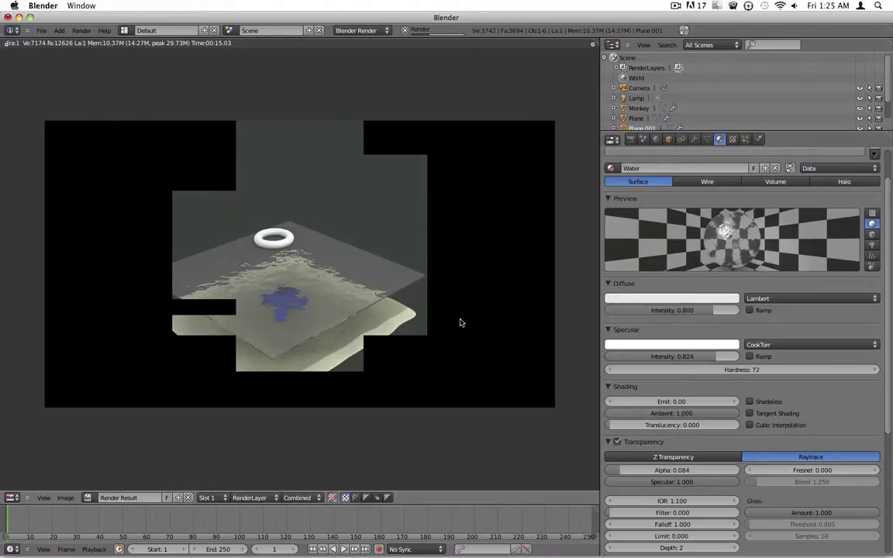
Cancel the render and lower Water's transparency gloss amount to 0.940.
key(Escape)
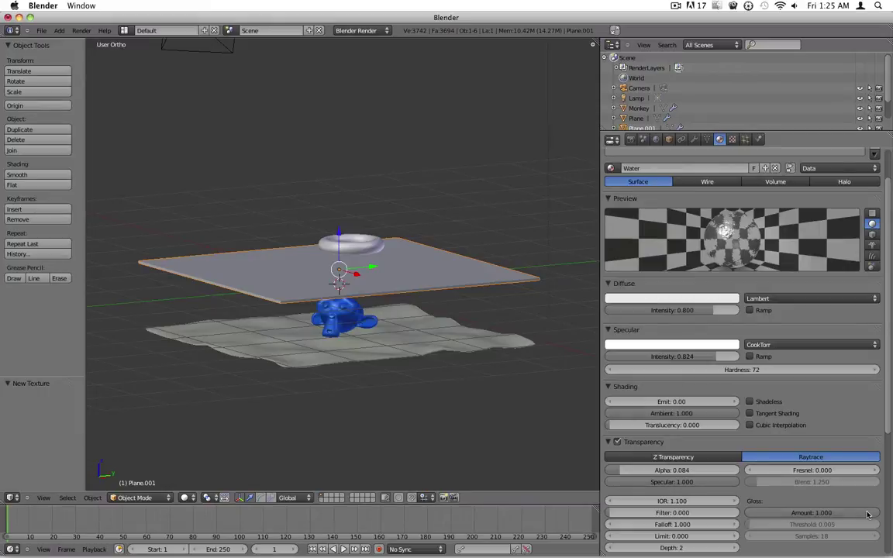
drag(868, 515, 866, 515)
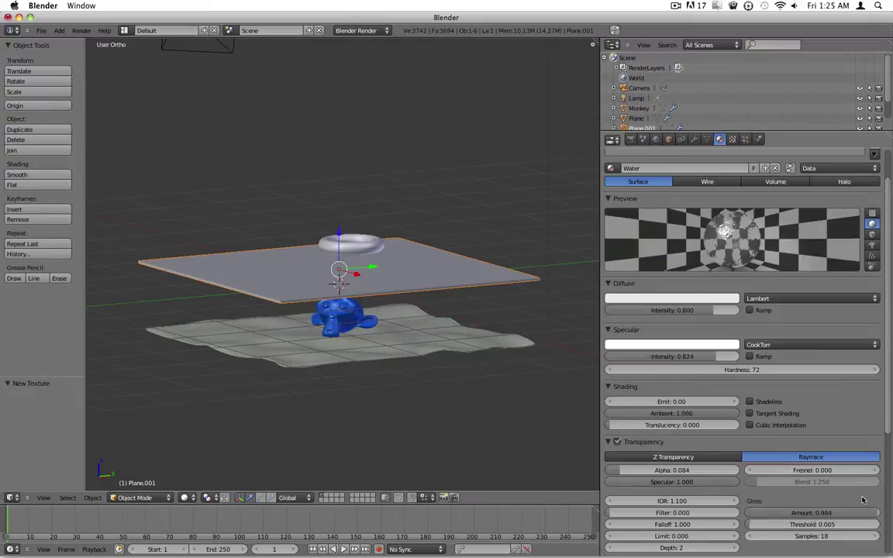
drag(863, 514, 860, 514)
click(79, 31)
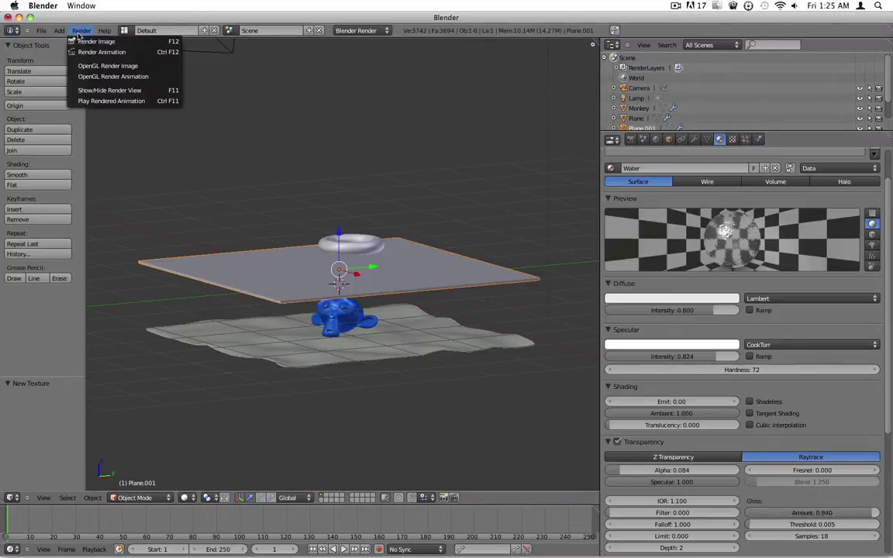
click(77, 40)
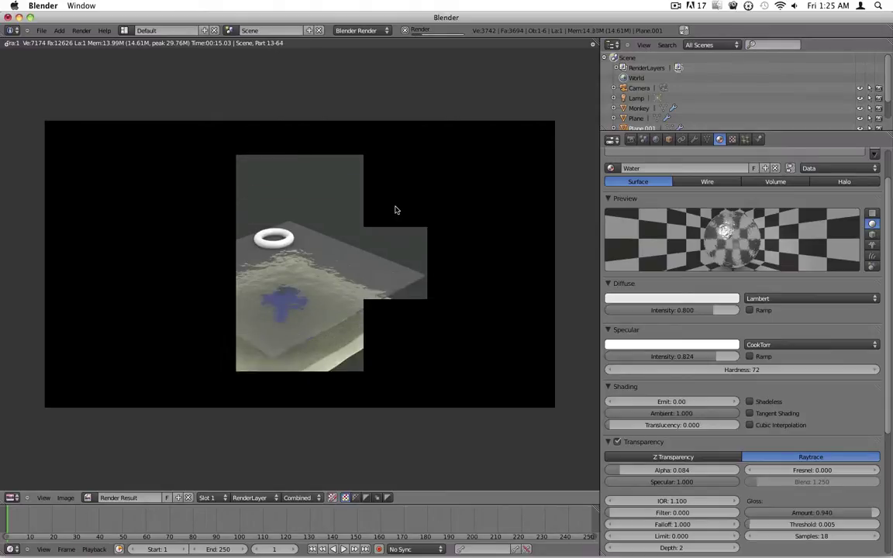
key(Escape)
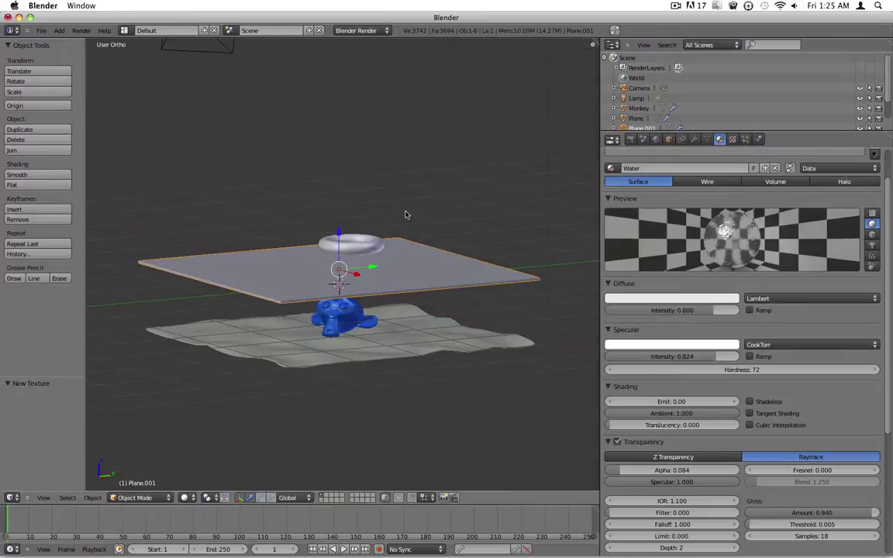
Change the water's diffuse colour to dark green.
click(649, 300)
drag(695, 189, 695, 211)
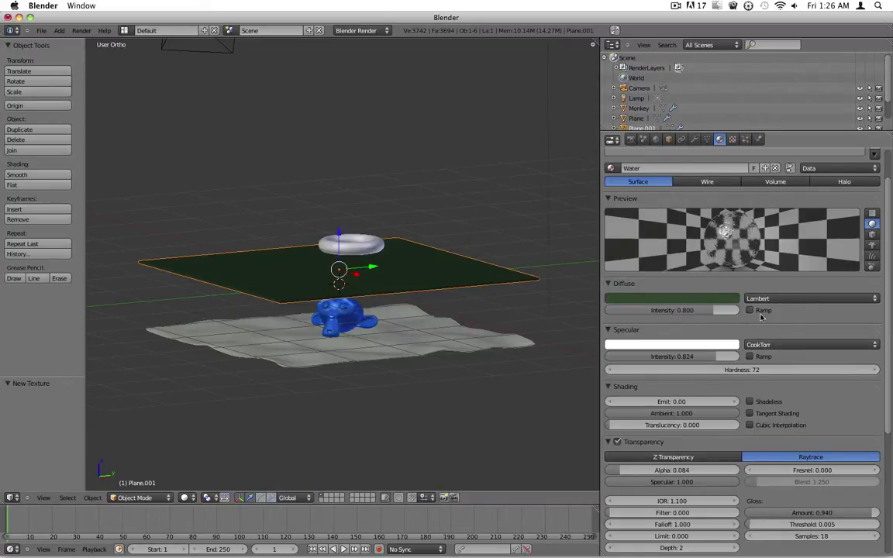
scroll(767, 326, down, 1)
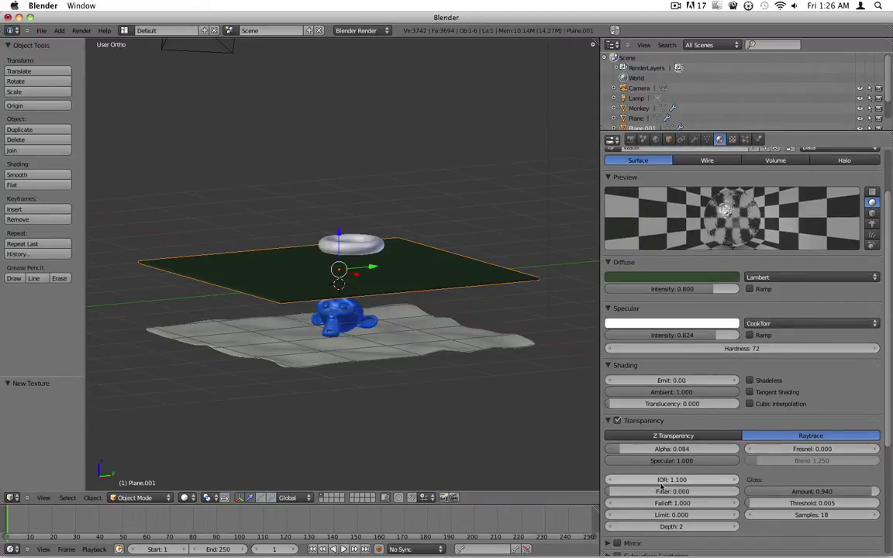
Set the transparency filter to 0.200 and render a preview of the green water.
click(674, 504)
text(1)
key(Return)
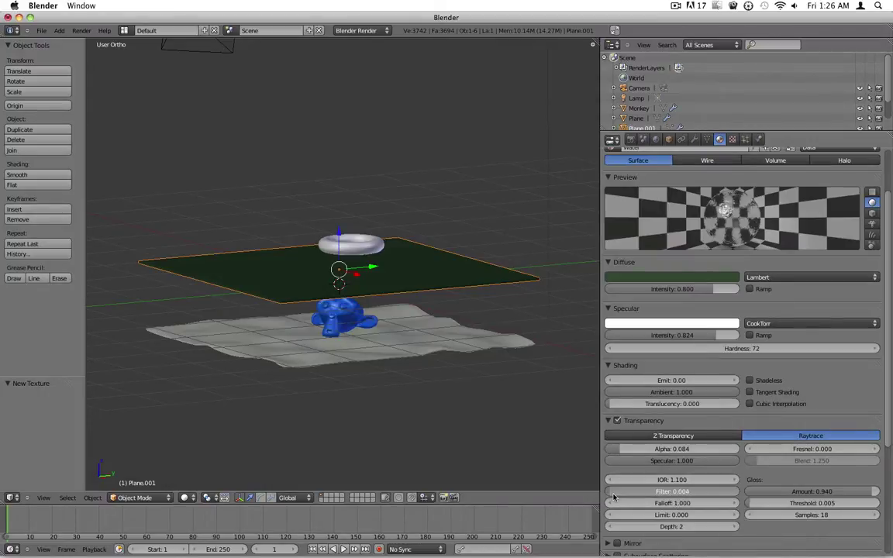
drag(614, 497, 633, 491)
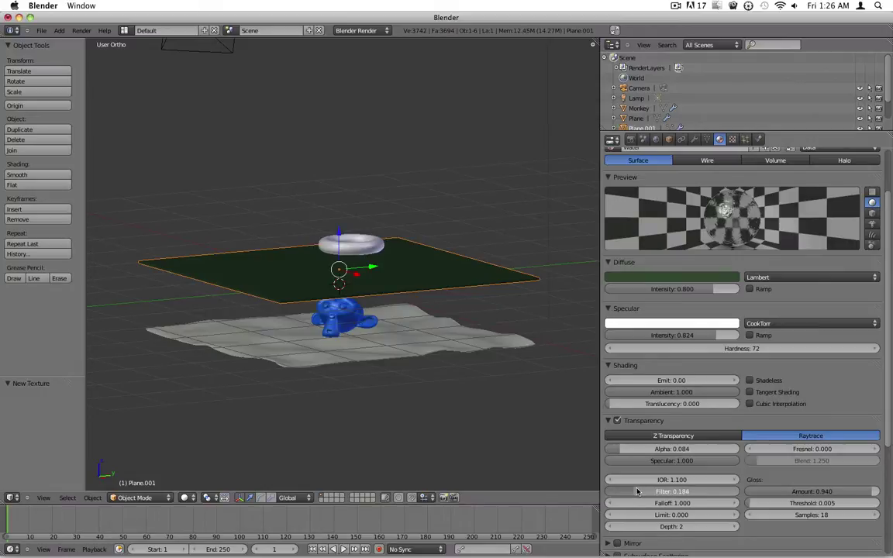
drag(639, 491, 638, 491)
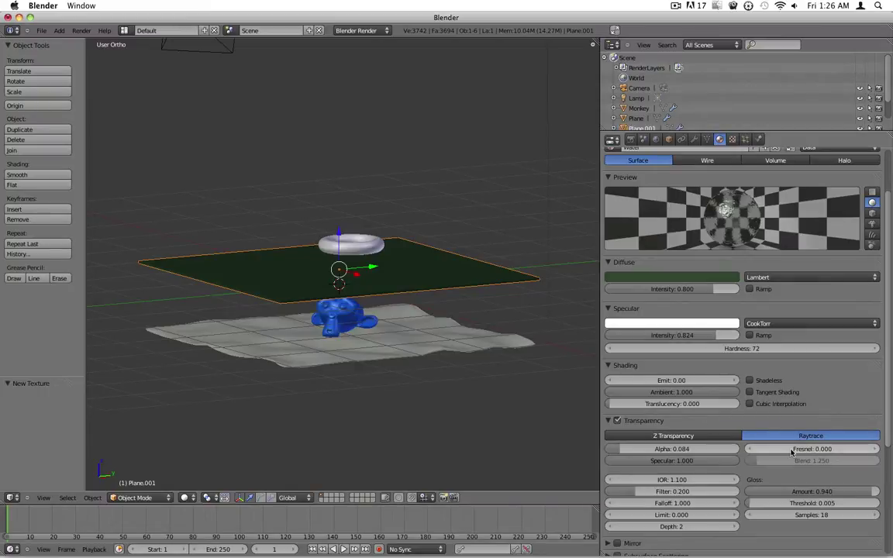
click(81, 30)
click(96, 41)
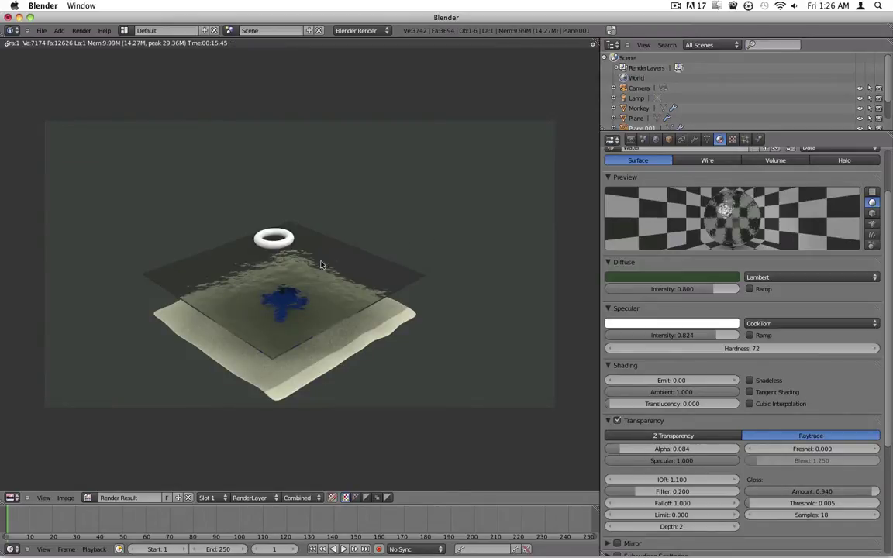
Leave the render, collapse Diffuse, Specular, Shading and Transparency, and switch on the Water material's Mirror panel.
key(Escape)
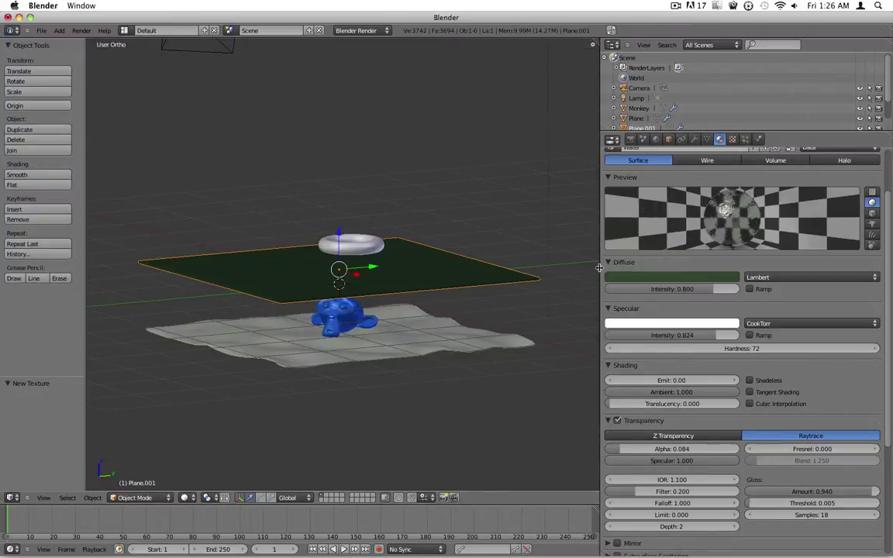
click(608, 264)
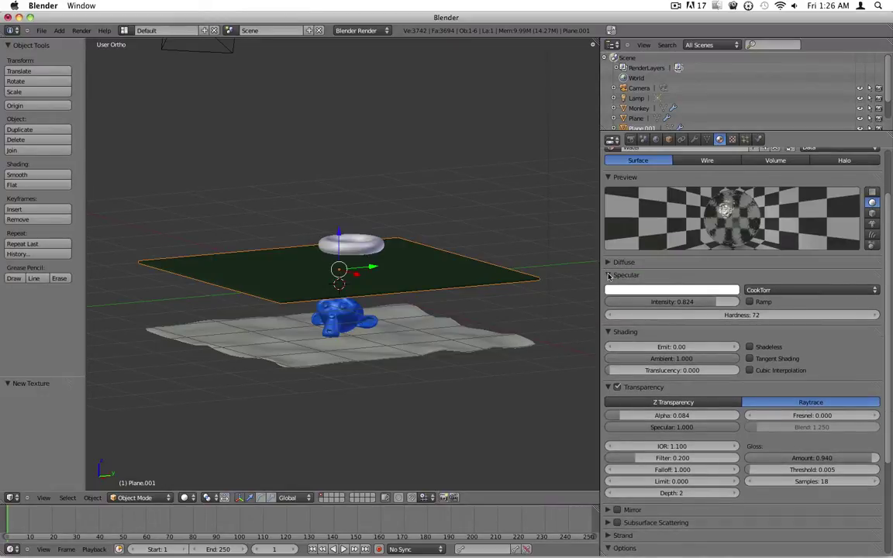
click(609, 276)
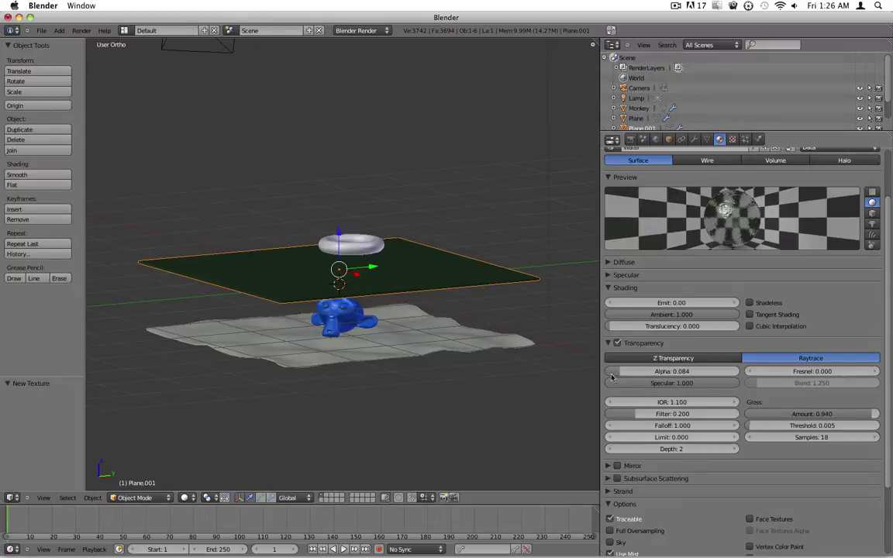
click(610, 287)
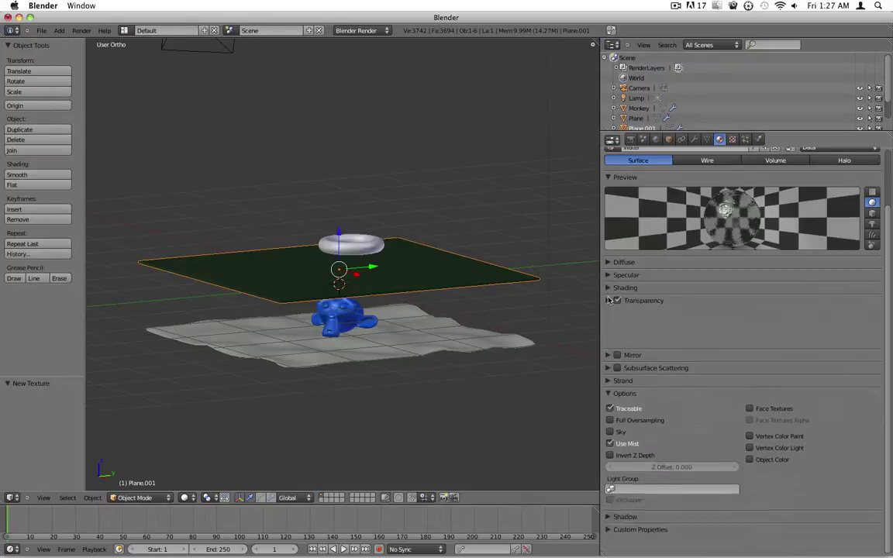
click(609, 300)
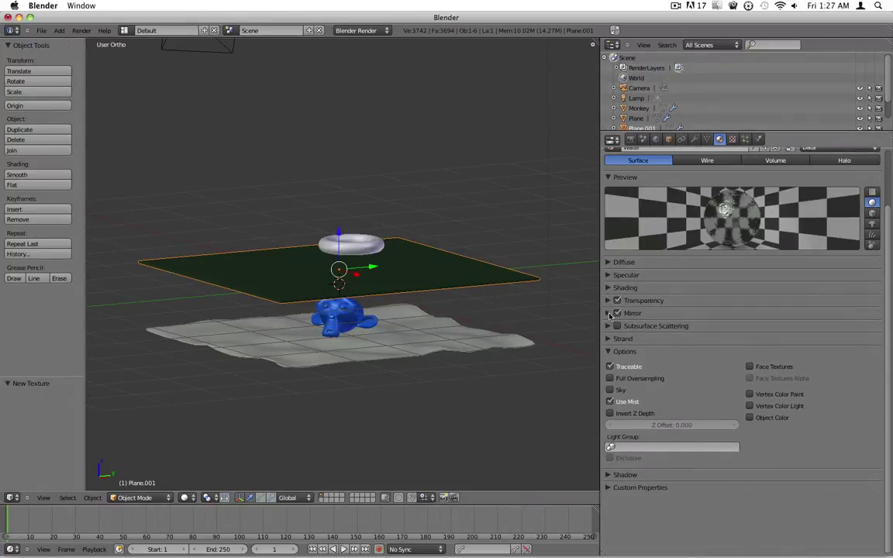
click(610, 313)
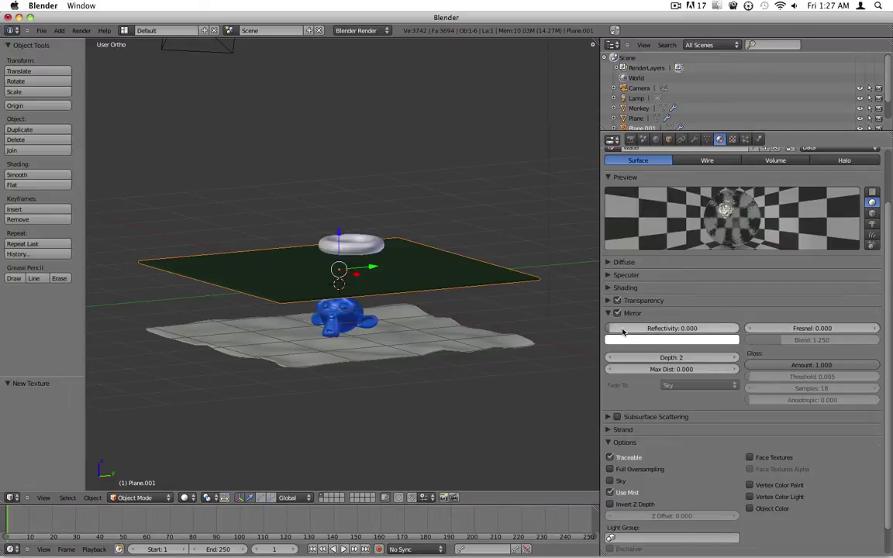
Set the Water mirror reflectivity to 0.152 and render the image to check reflections.
drag(618, 332, 646, 329)
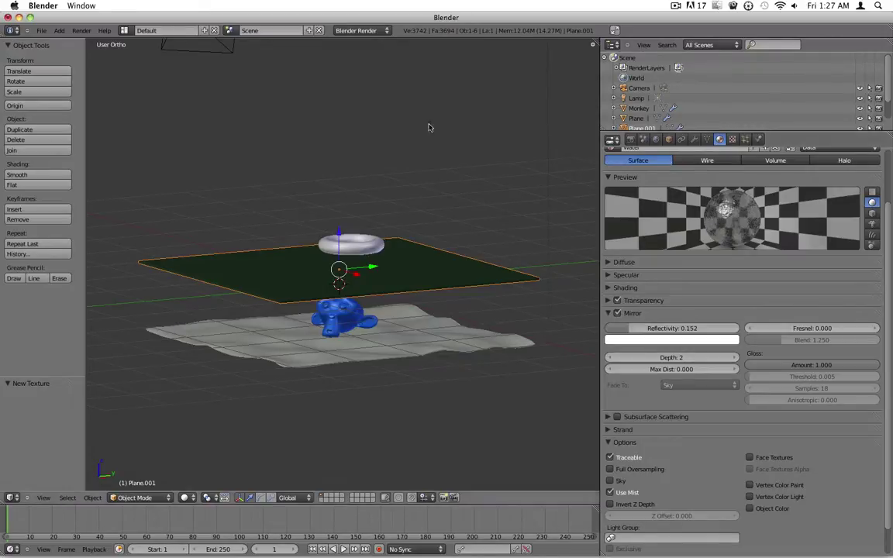
click(82, 30)
click(91, 42)
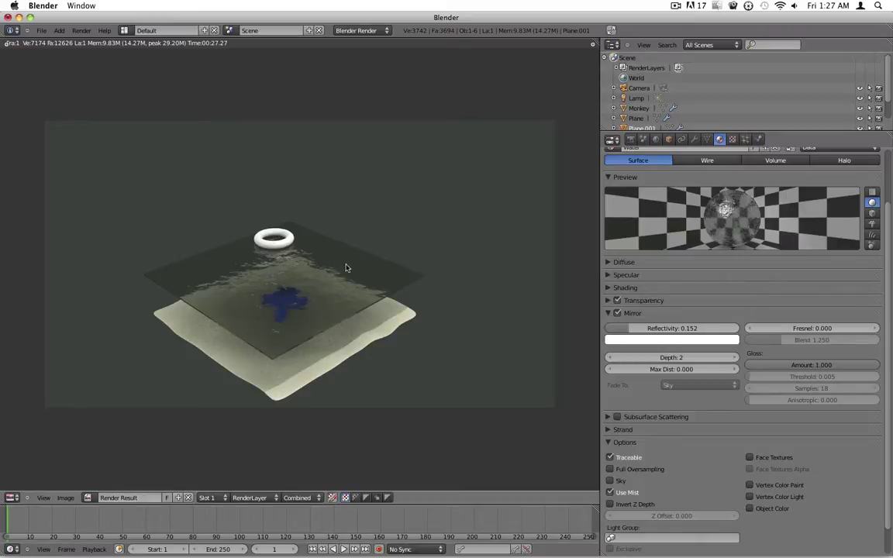
Back in the scene, give the Water mirror a depth of 4 and gloss amount 0.924.
key(Escape)
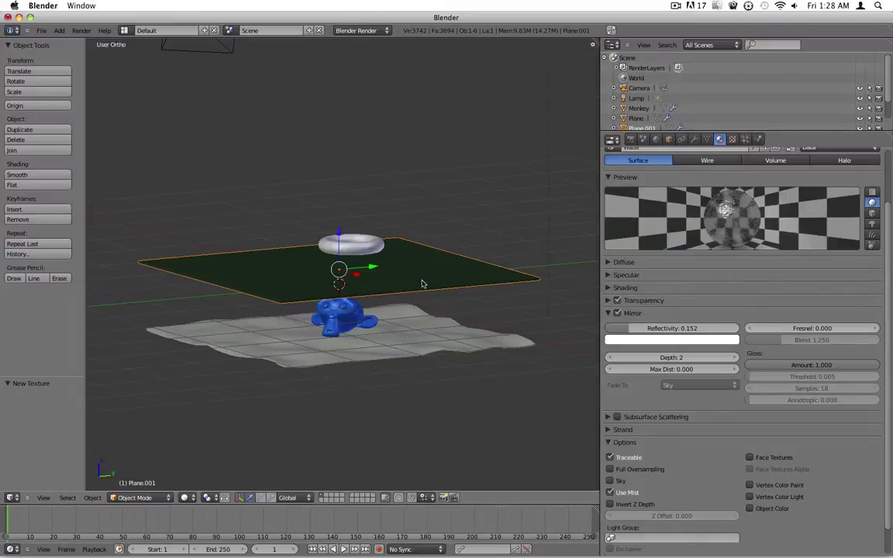
click(640, 300)
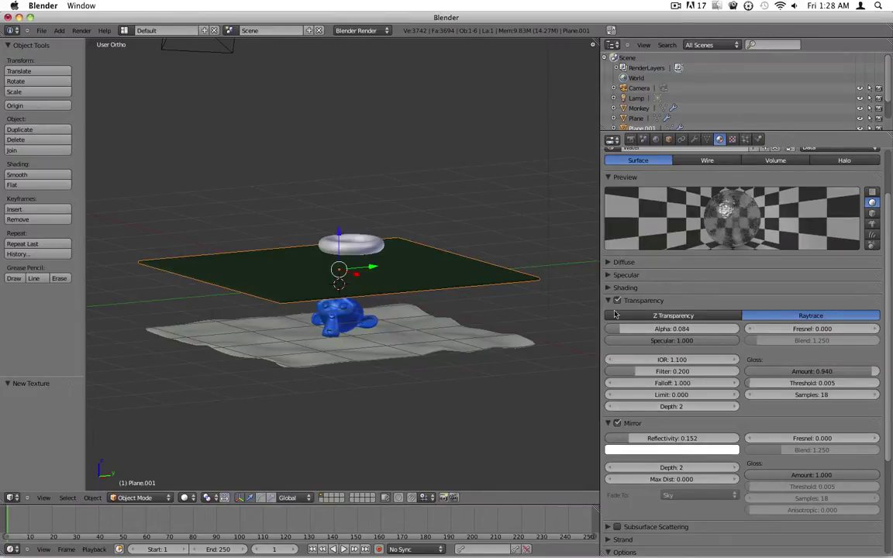
click(636, 300)
click(625, 442)
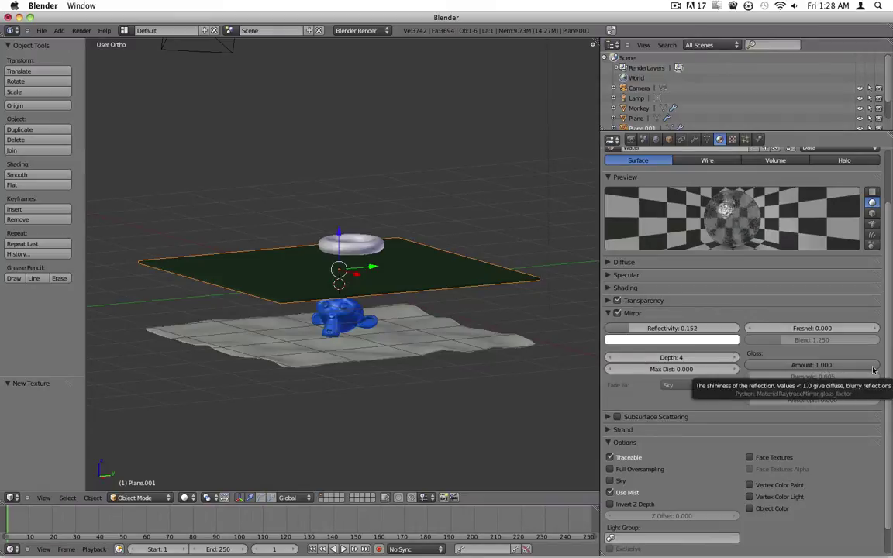
drag(873, 370, 863, 370)
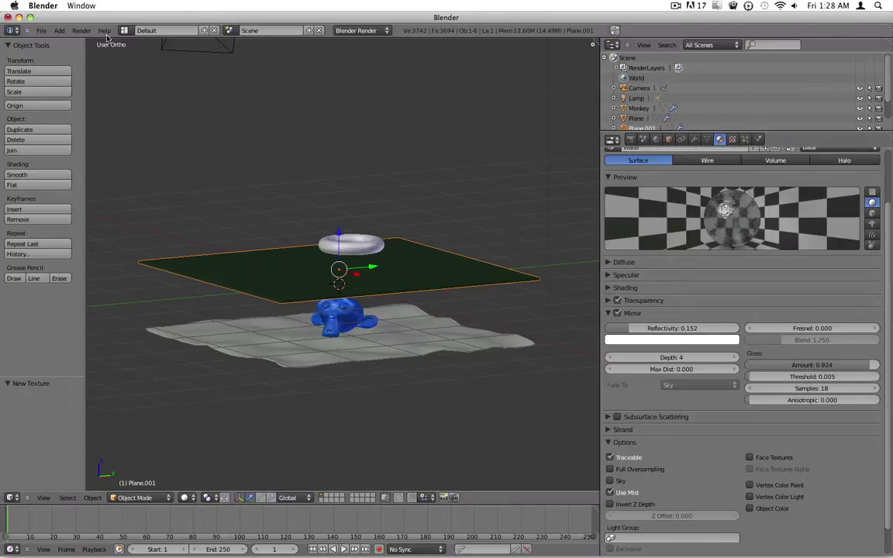
click(82, 31)
click(80, 39)
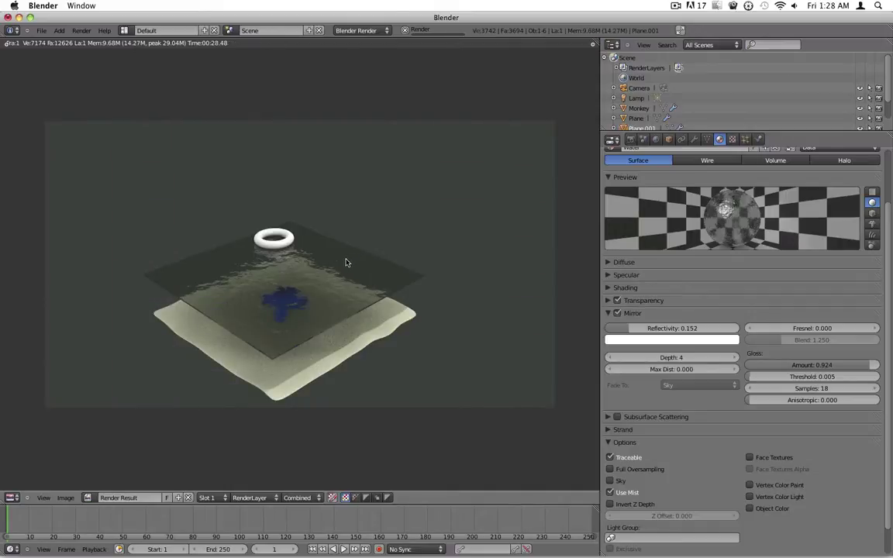
scroll(333, 303, up, 1)
scroll(333, 304, down, 1)
key(Escape)
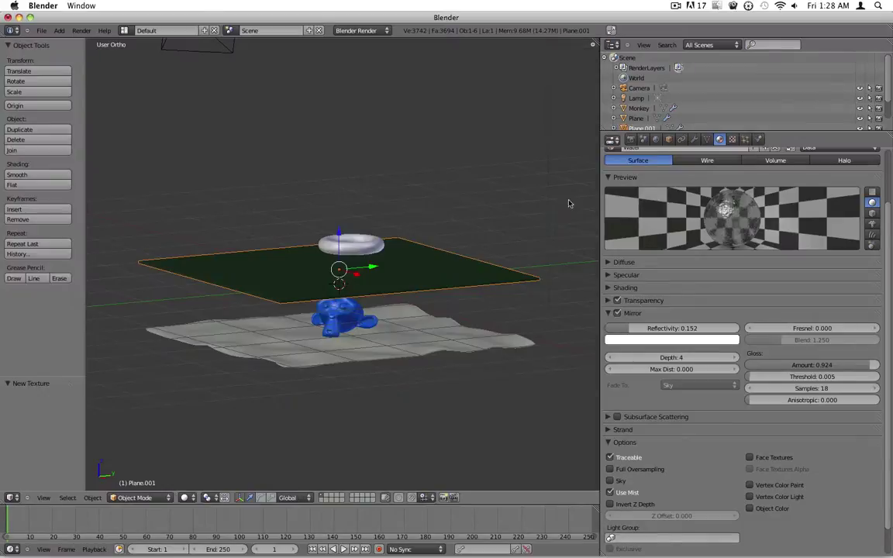
Set the World ambient occlusion gather samples to 10.
click(656, 139)
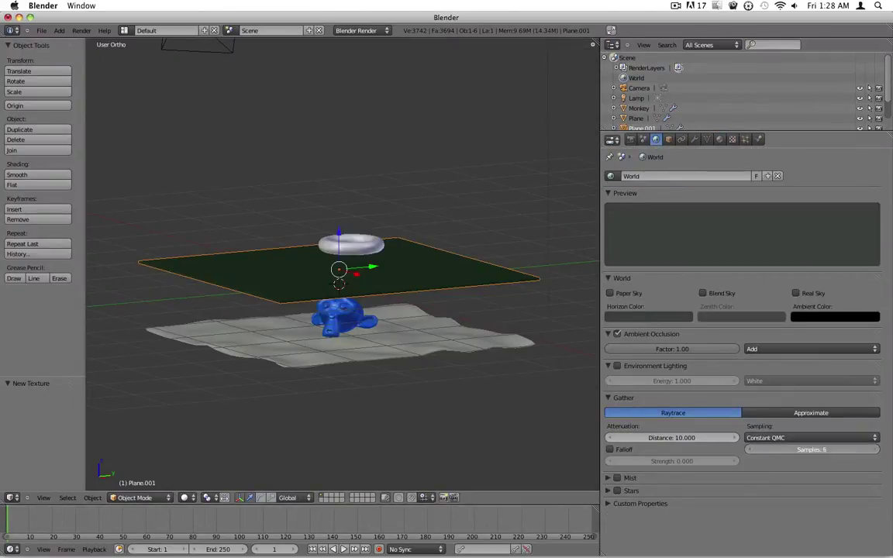
drag(810, 449, 824, 450)
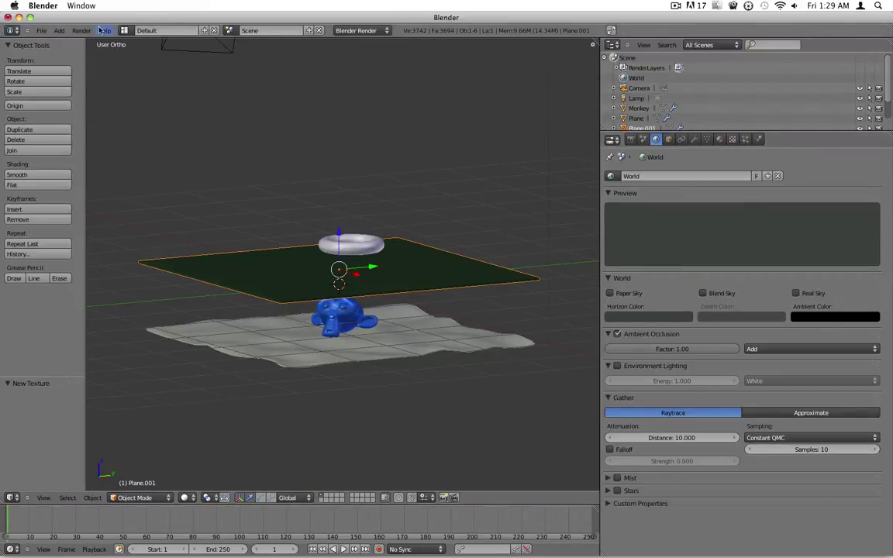
click(82, 30)
Render the final underwater image with ambient occlusion at 10 samples.
click(94, 43)
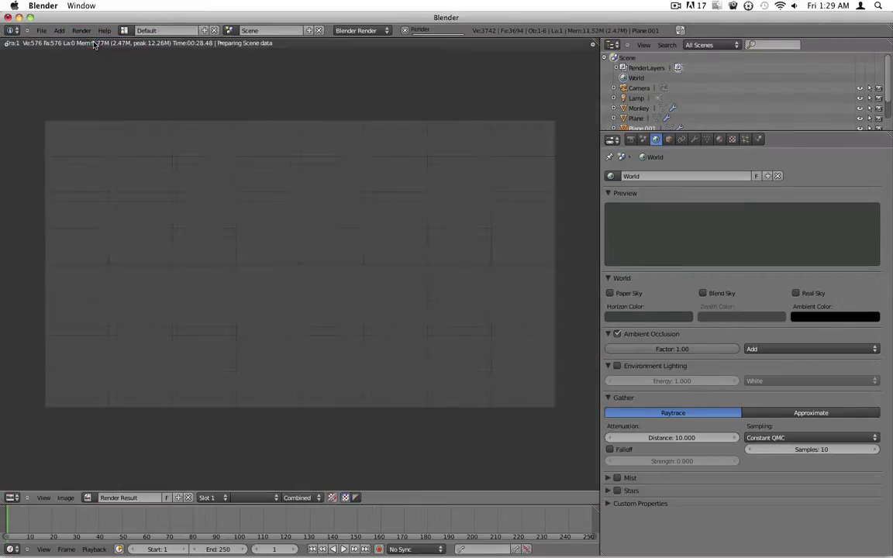